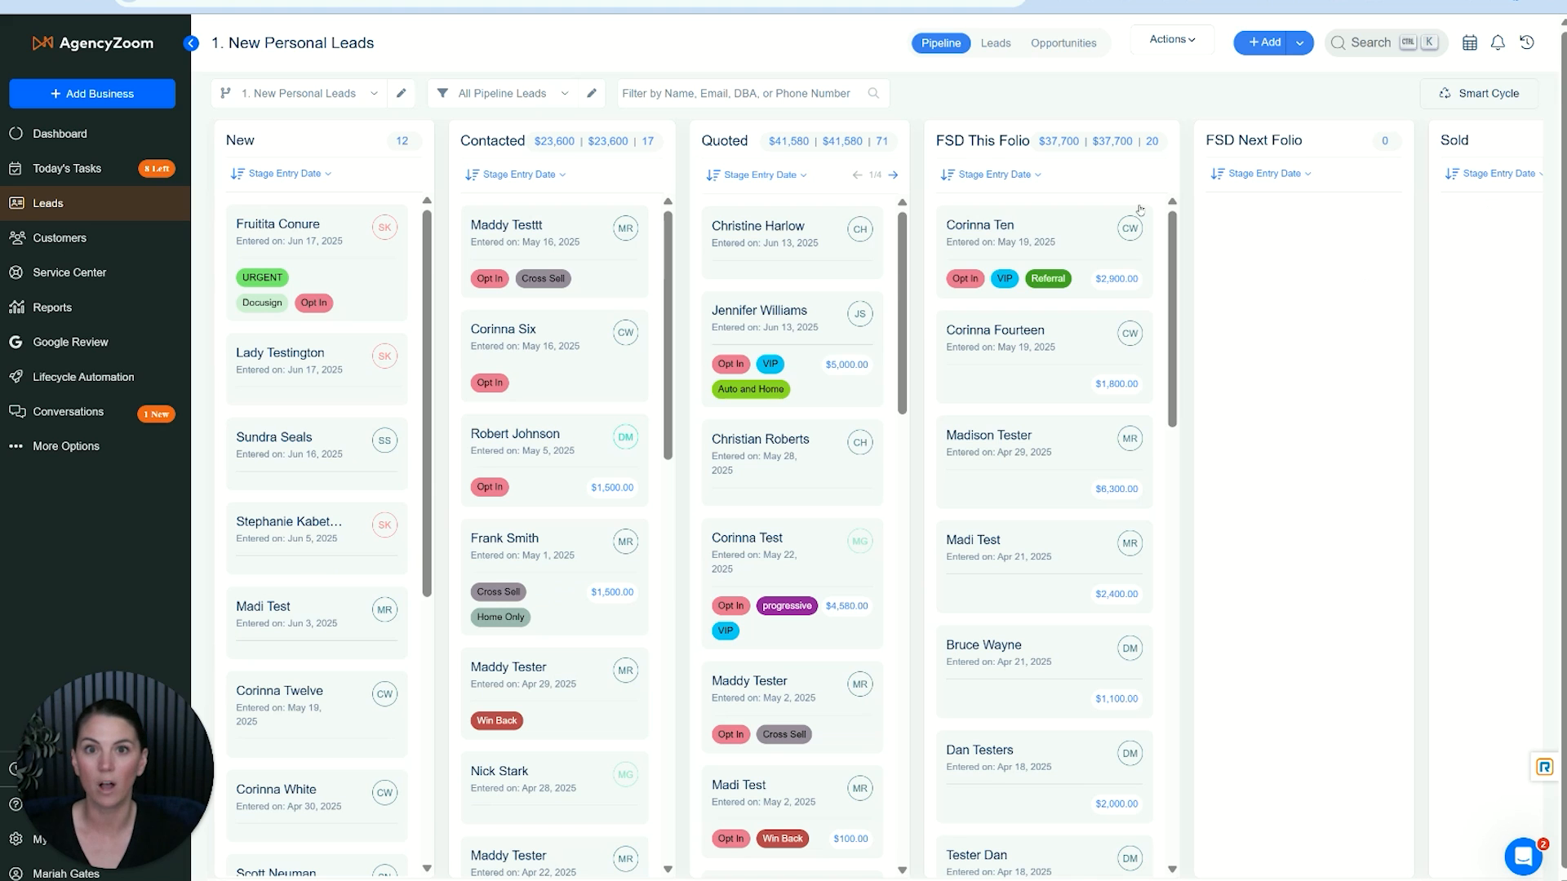
# - Open the lead card designer for the 1. New Personal Leads pipeline from its pipeline editor
pyautogui.click(165, 202)
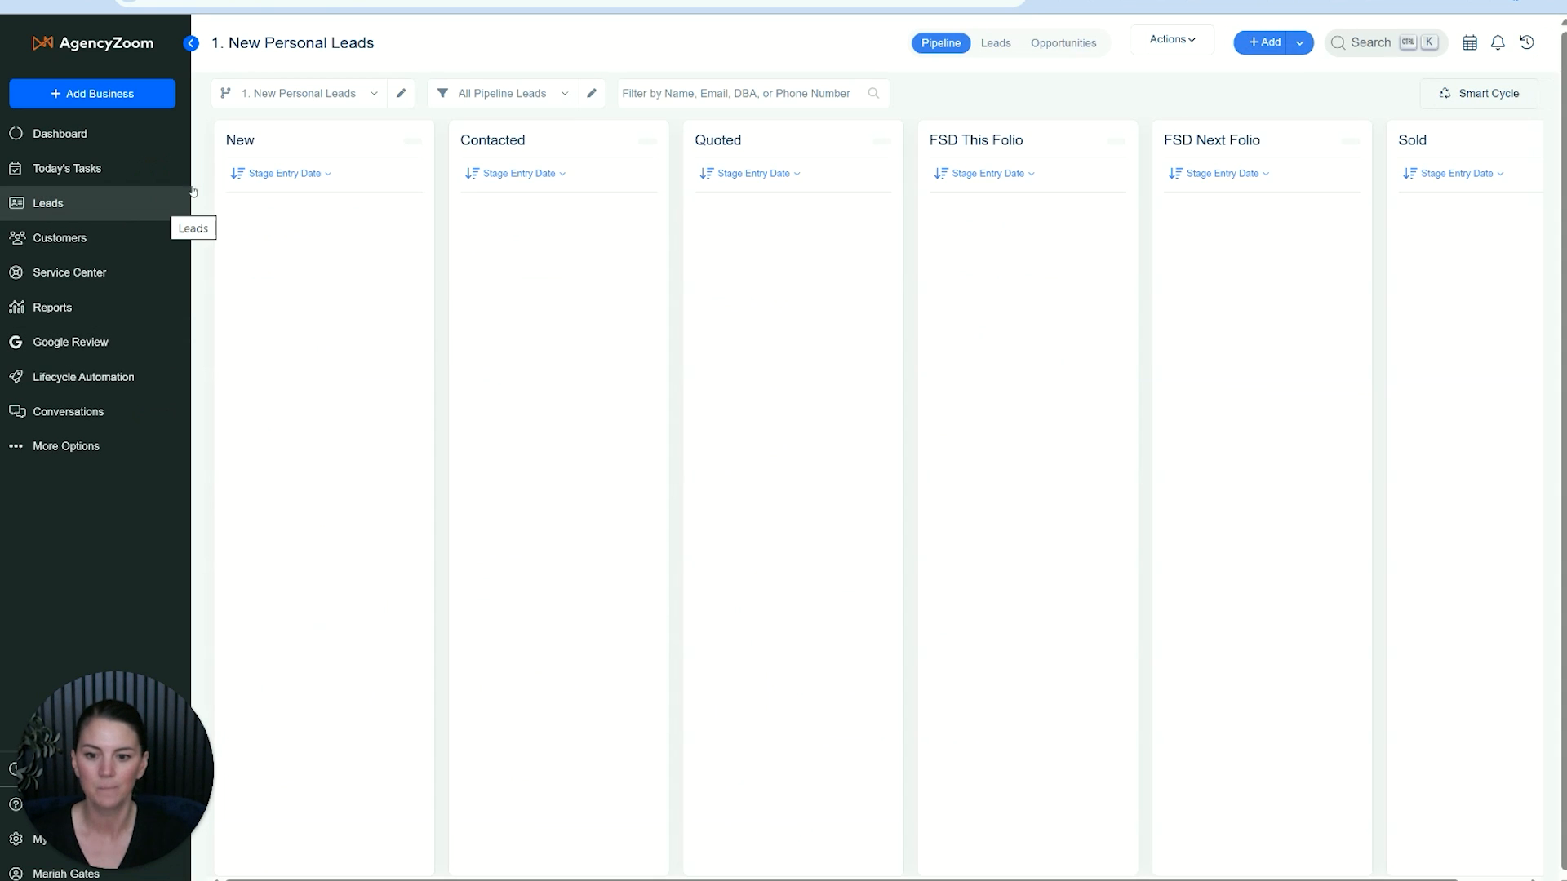
pyautogui.click(401, 94)
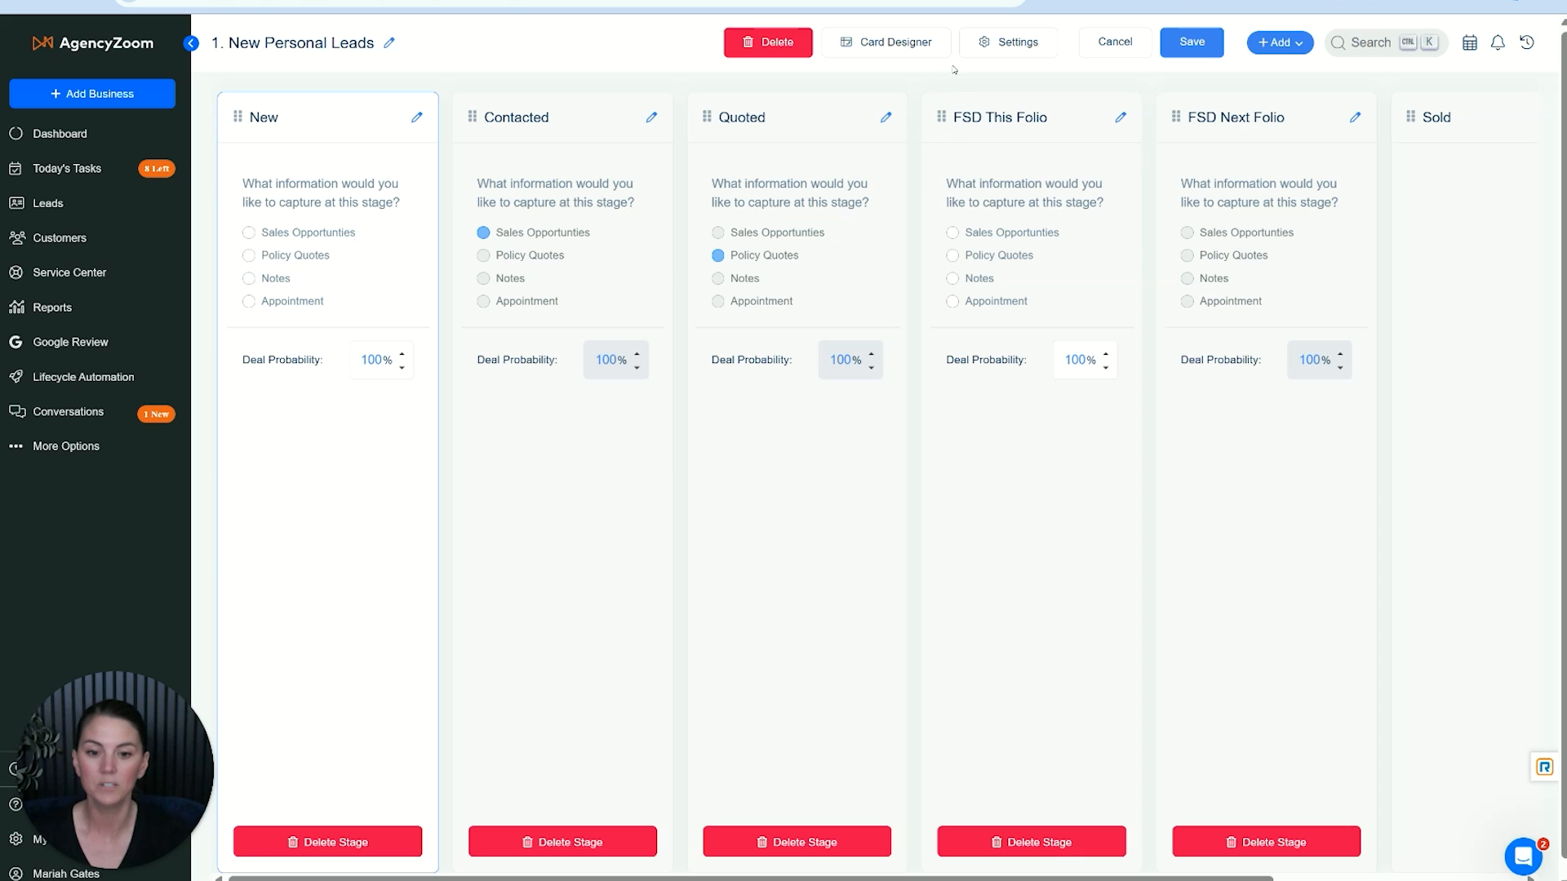
pyautogui.click(885, 49)
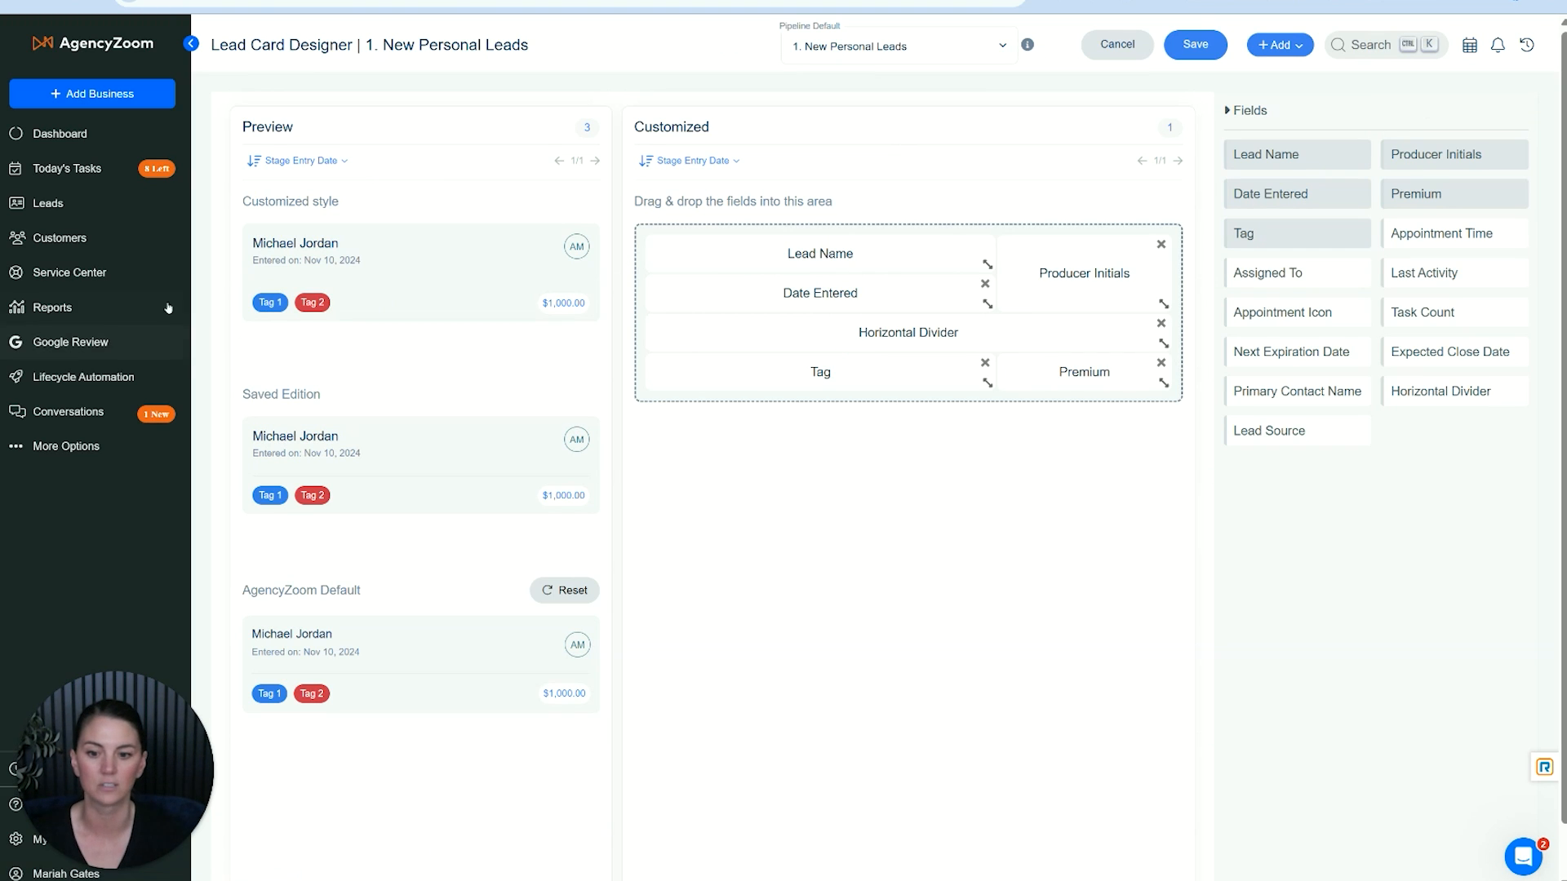
# - Examine the customized, saved and default card previews, the layout area and the available fields
pyautogui.click(341, 588)
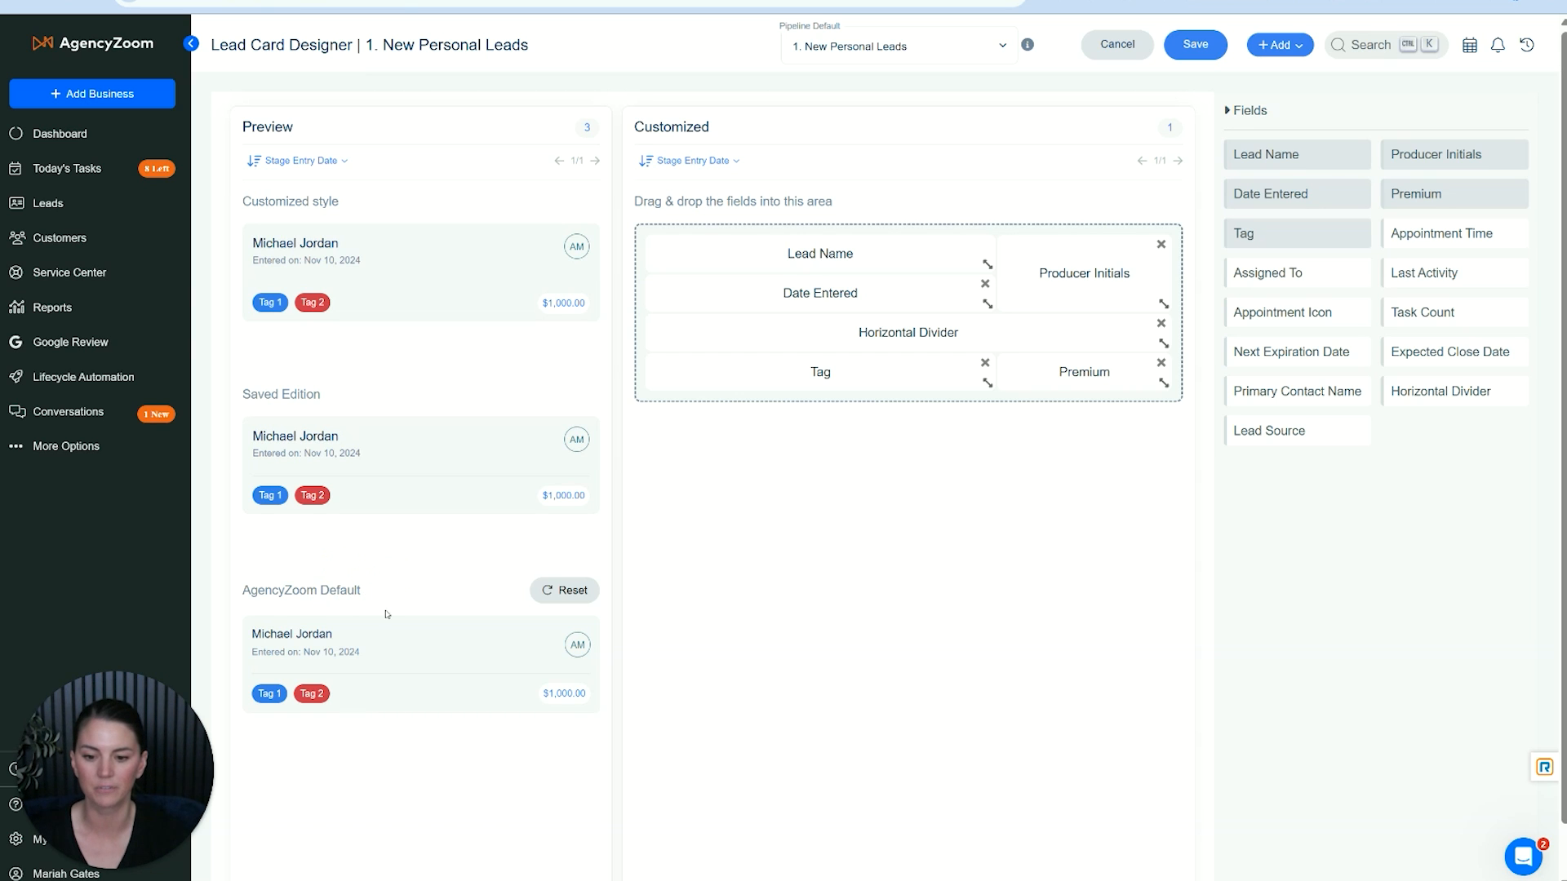
pyautogui.scroll(-1, 383, 613)
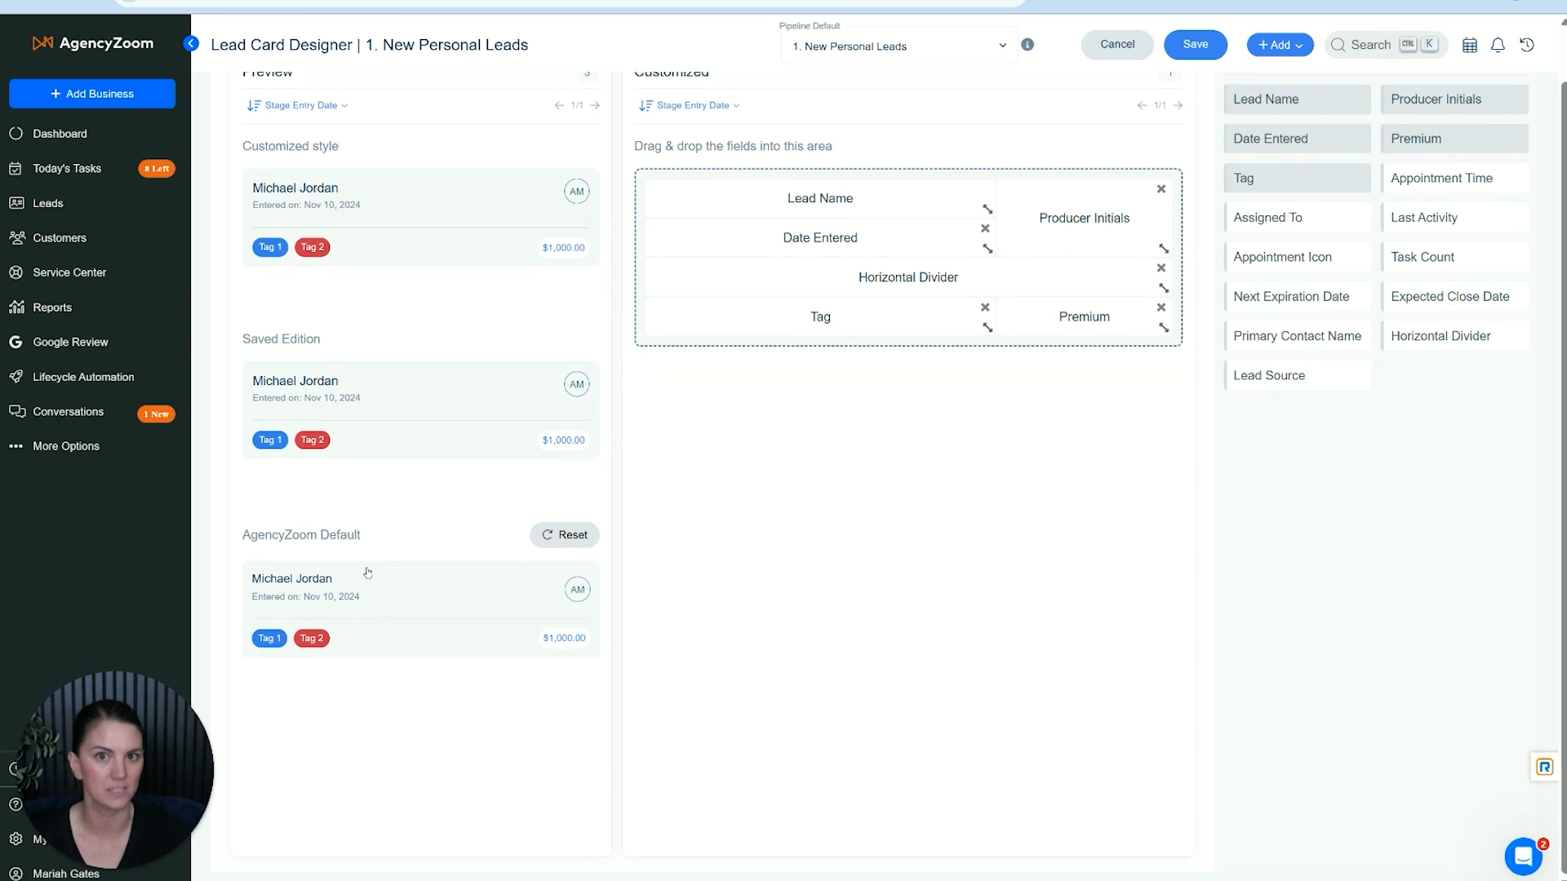
pyautogui.scroll(1, 378, 573)
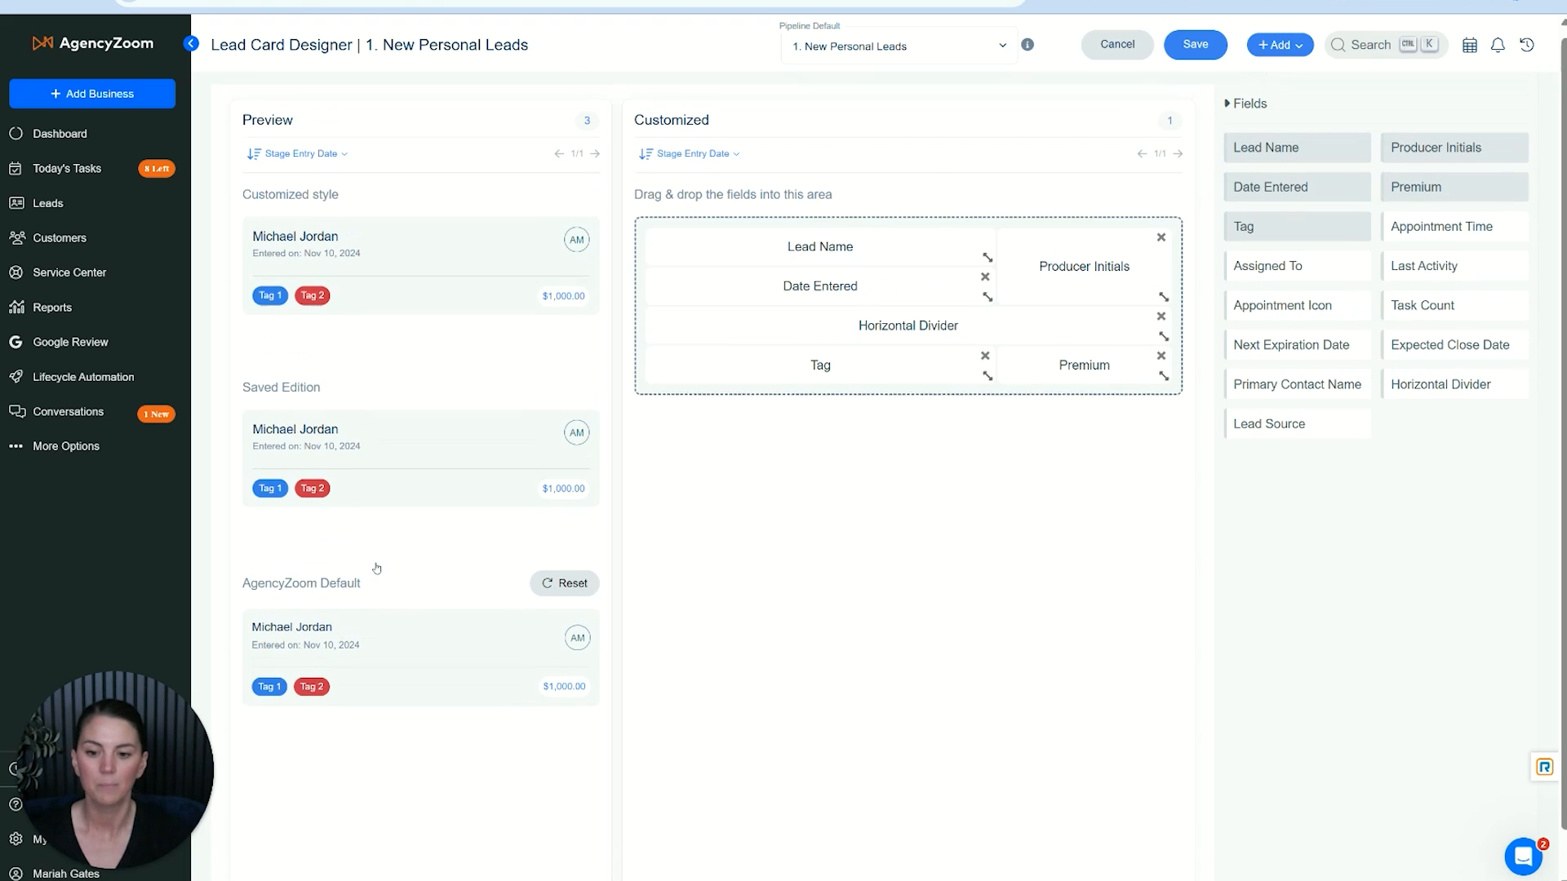
pyautogui.click(292, 202)
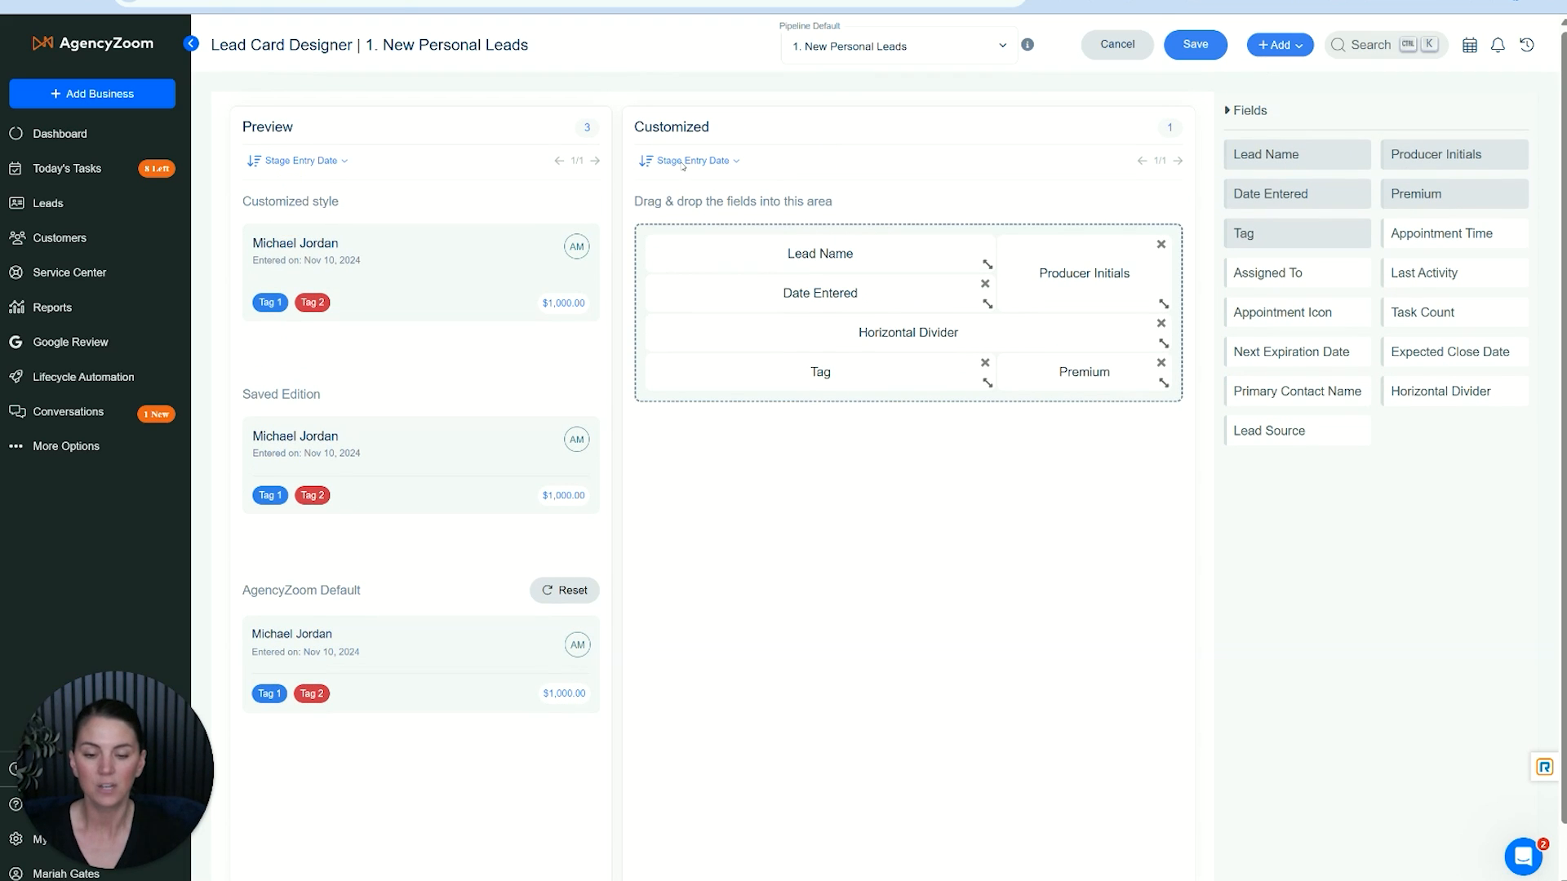
pyautogui.click(684, 127)
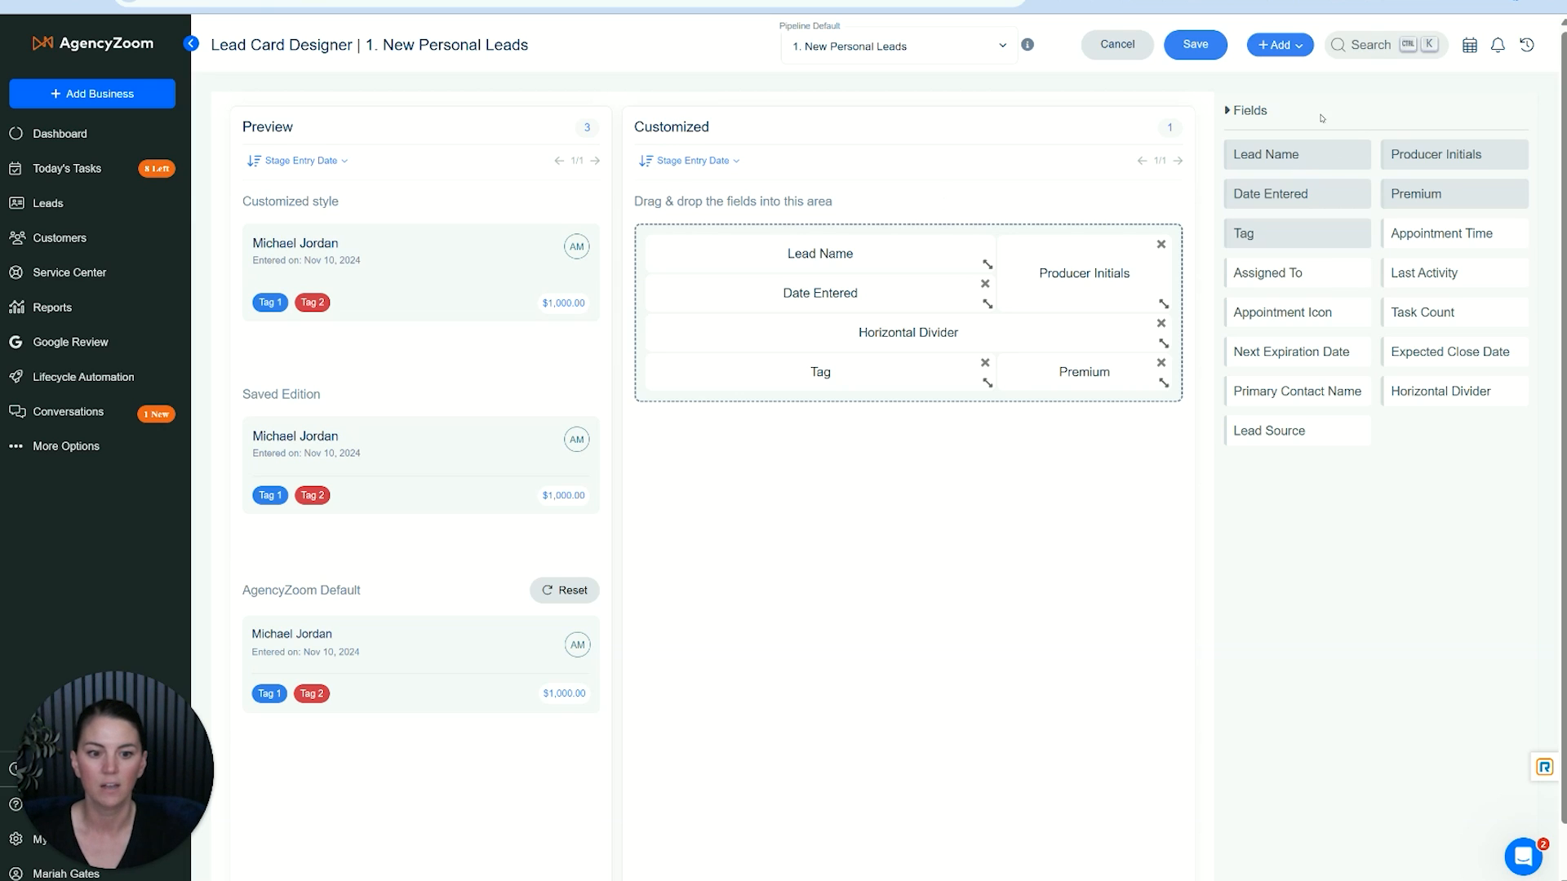
pyautogui.click(1287, 99)
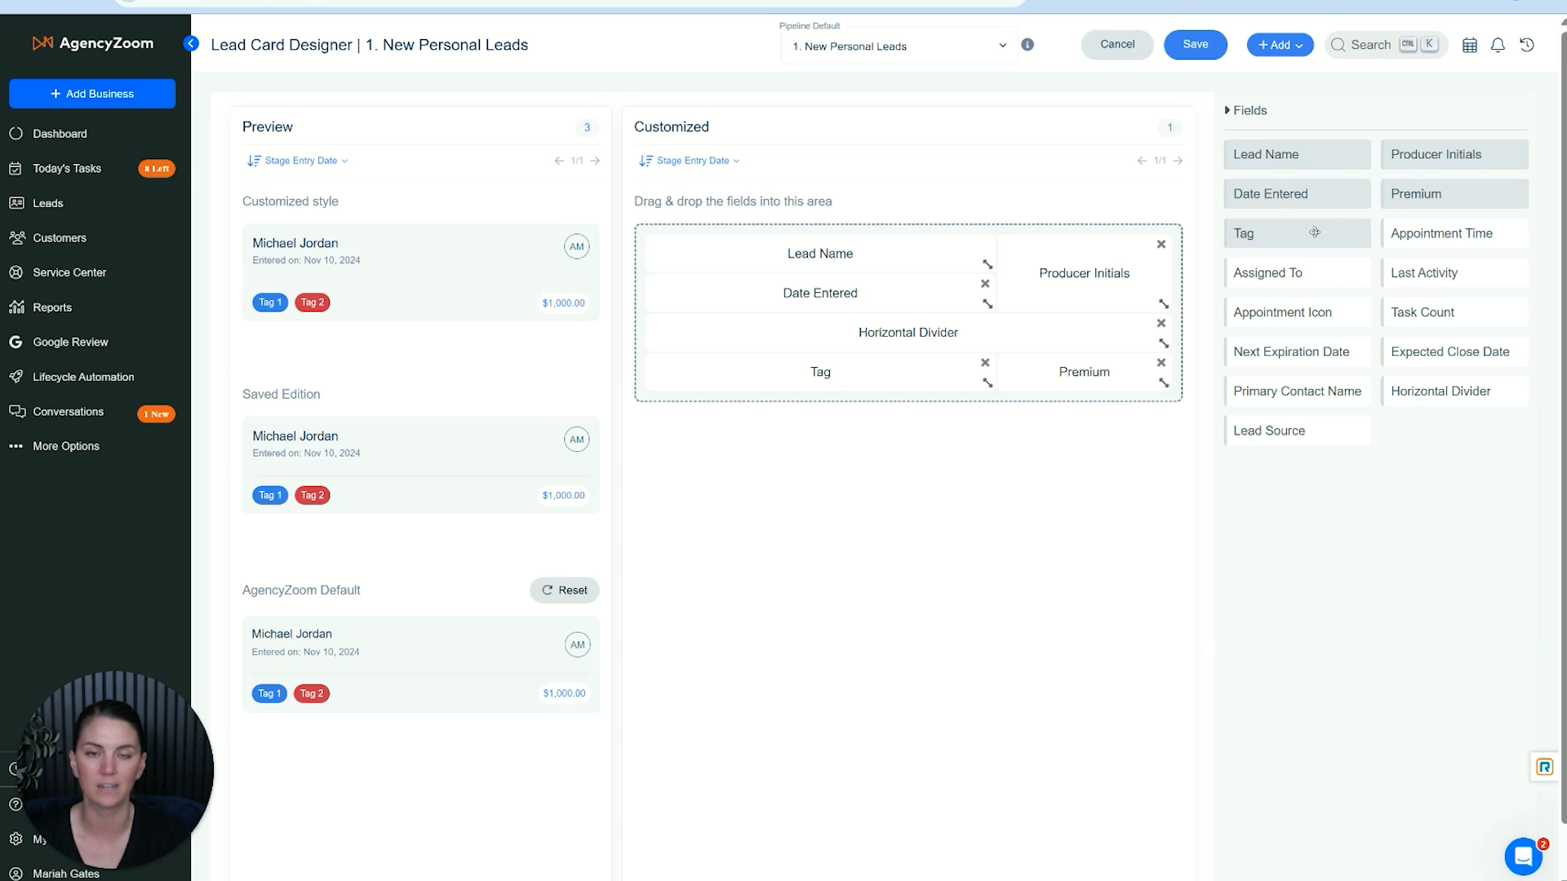
pyautogui.click(1358, 158)
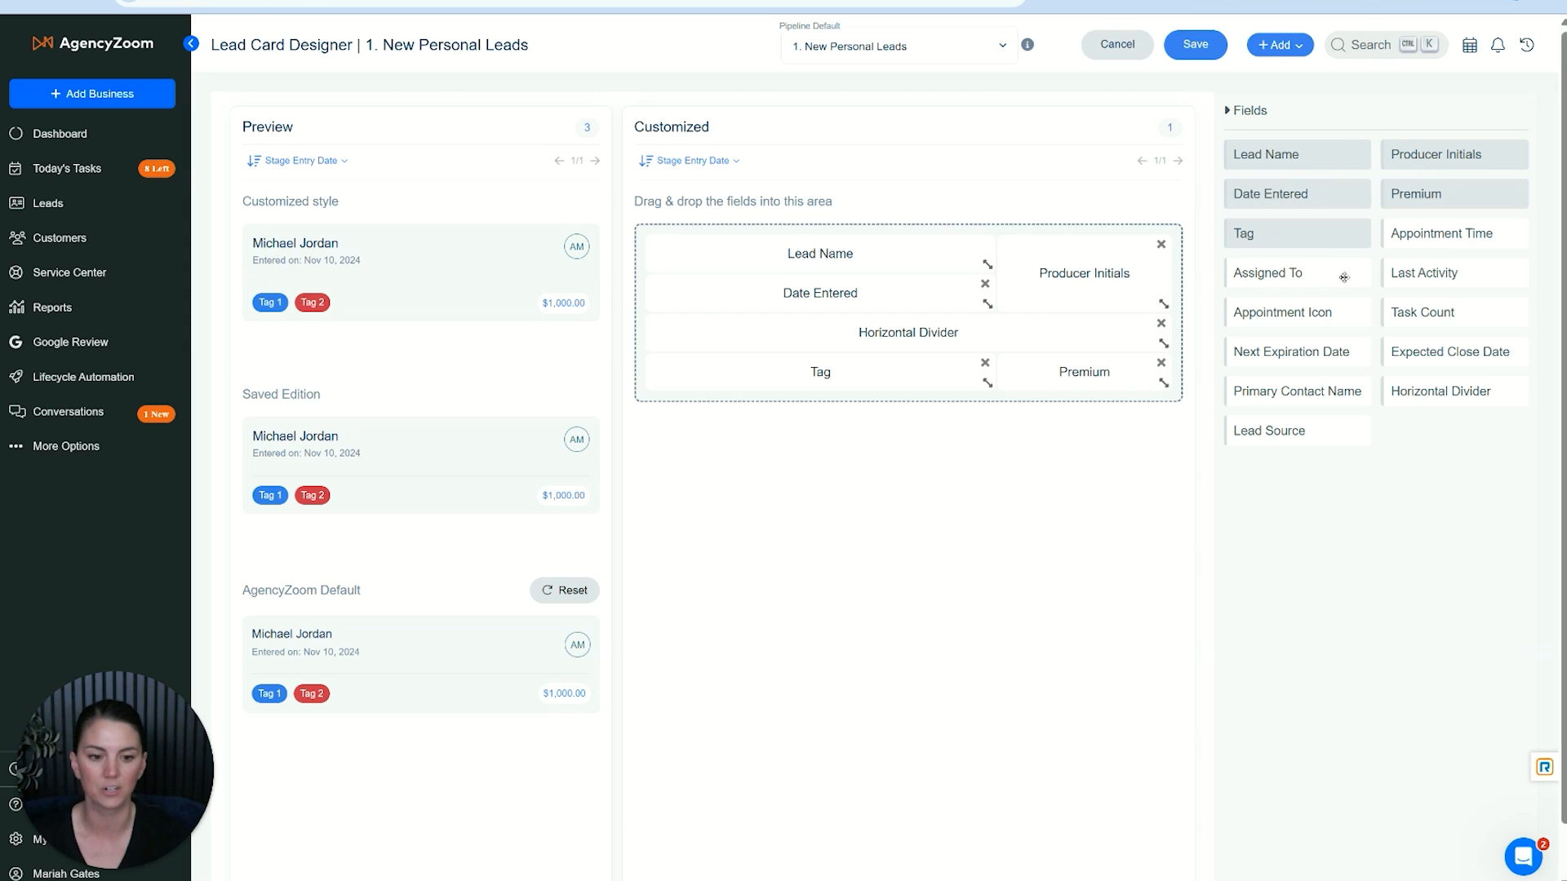
# - Add Last Activity, Task Count, Next Expiration Date and Lead Source to the card below Tag and Premium, aligning Lead Source under Next Expiration Date
pyautogui.moveTo(1453, 268); pyautogui.dragTo(785, 416)
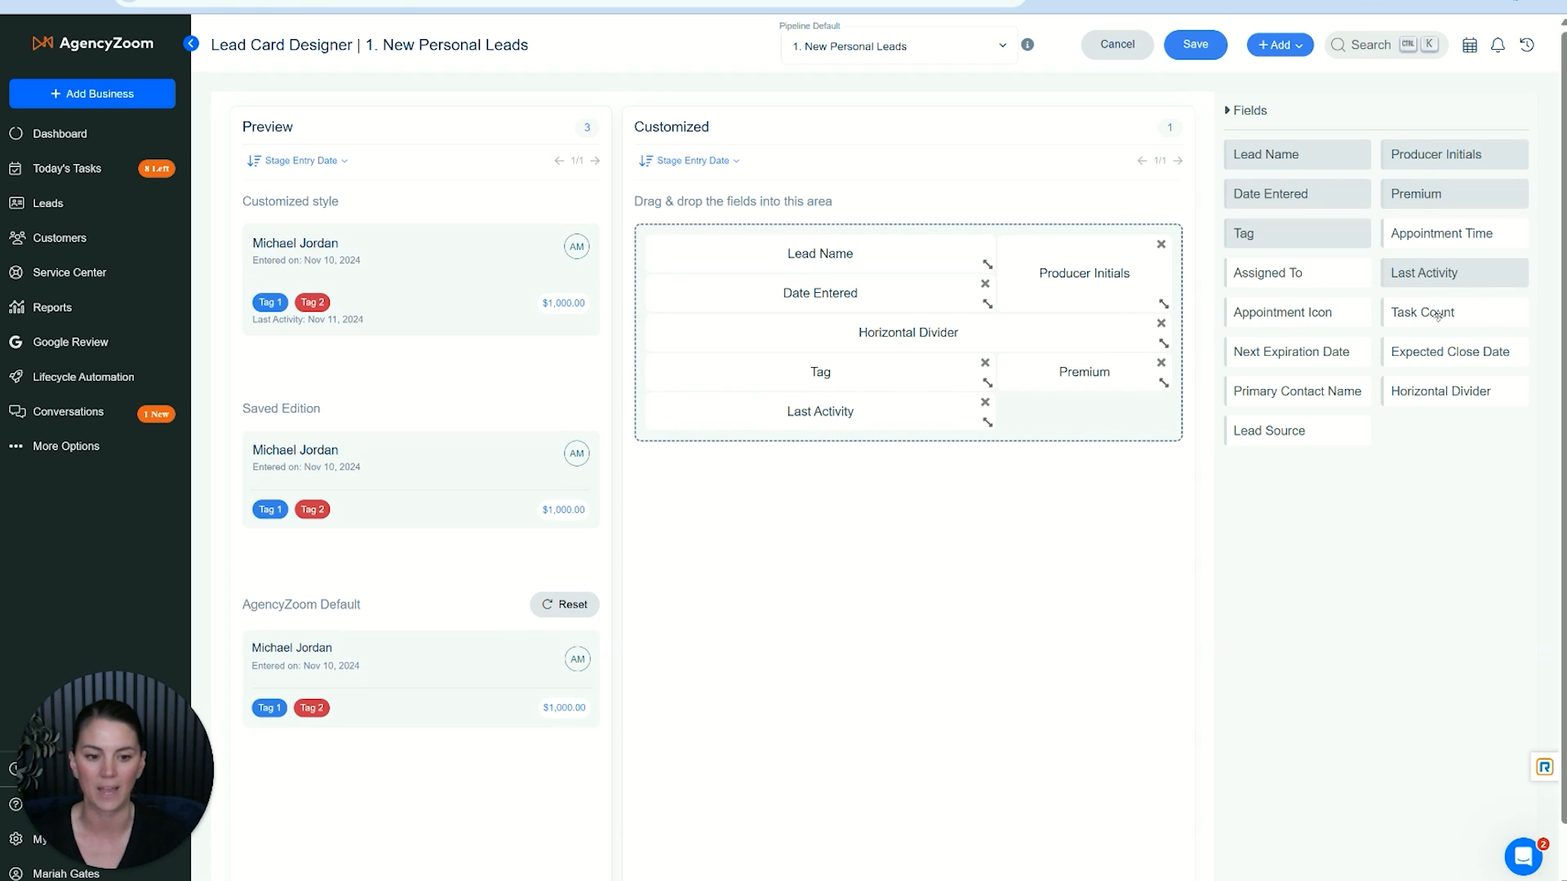
pyautogui.moveTo(1424, 326); pyautogui.dragTo(1093, 412)
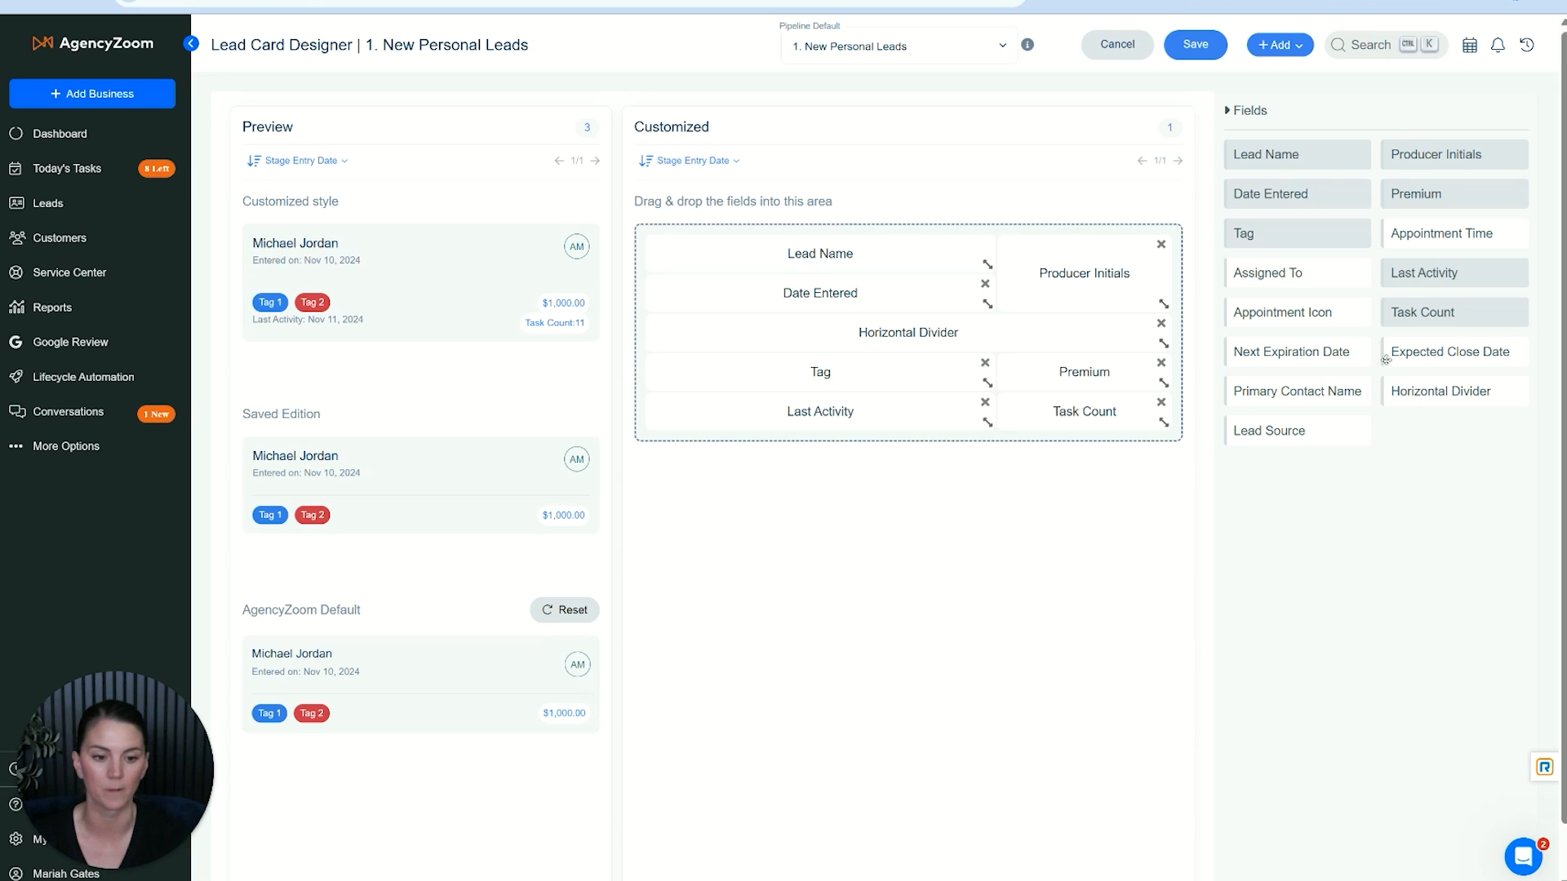
pyautogui.moveTo(1326, 353); pyautogui.dragTo(853, 450)
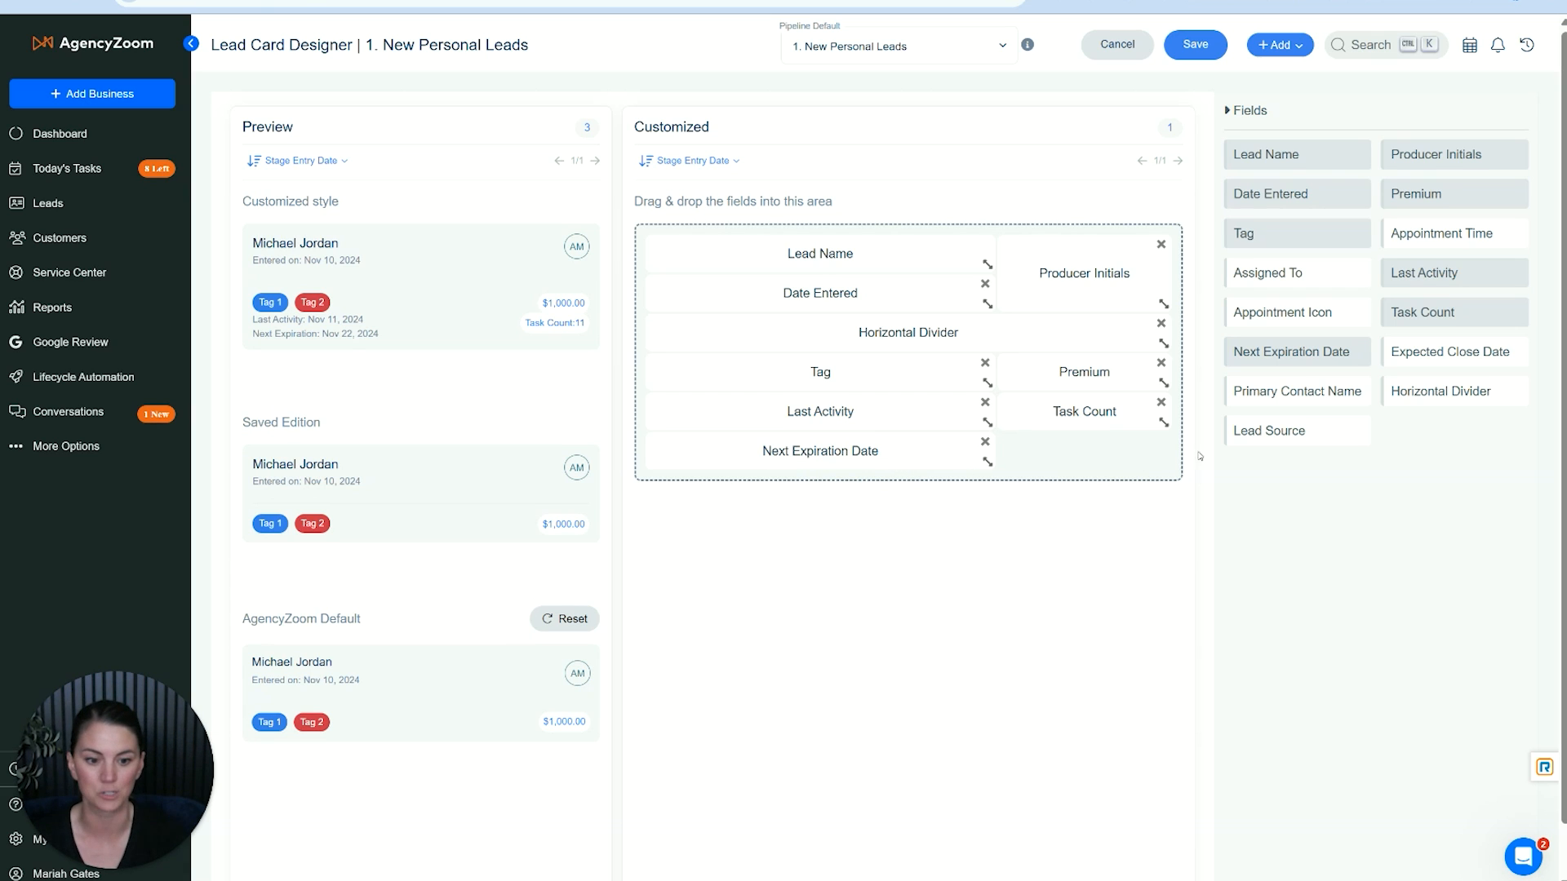
pyautogui.moveTo(1299, 428); pyautogui.dragTo(1077, 461)
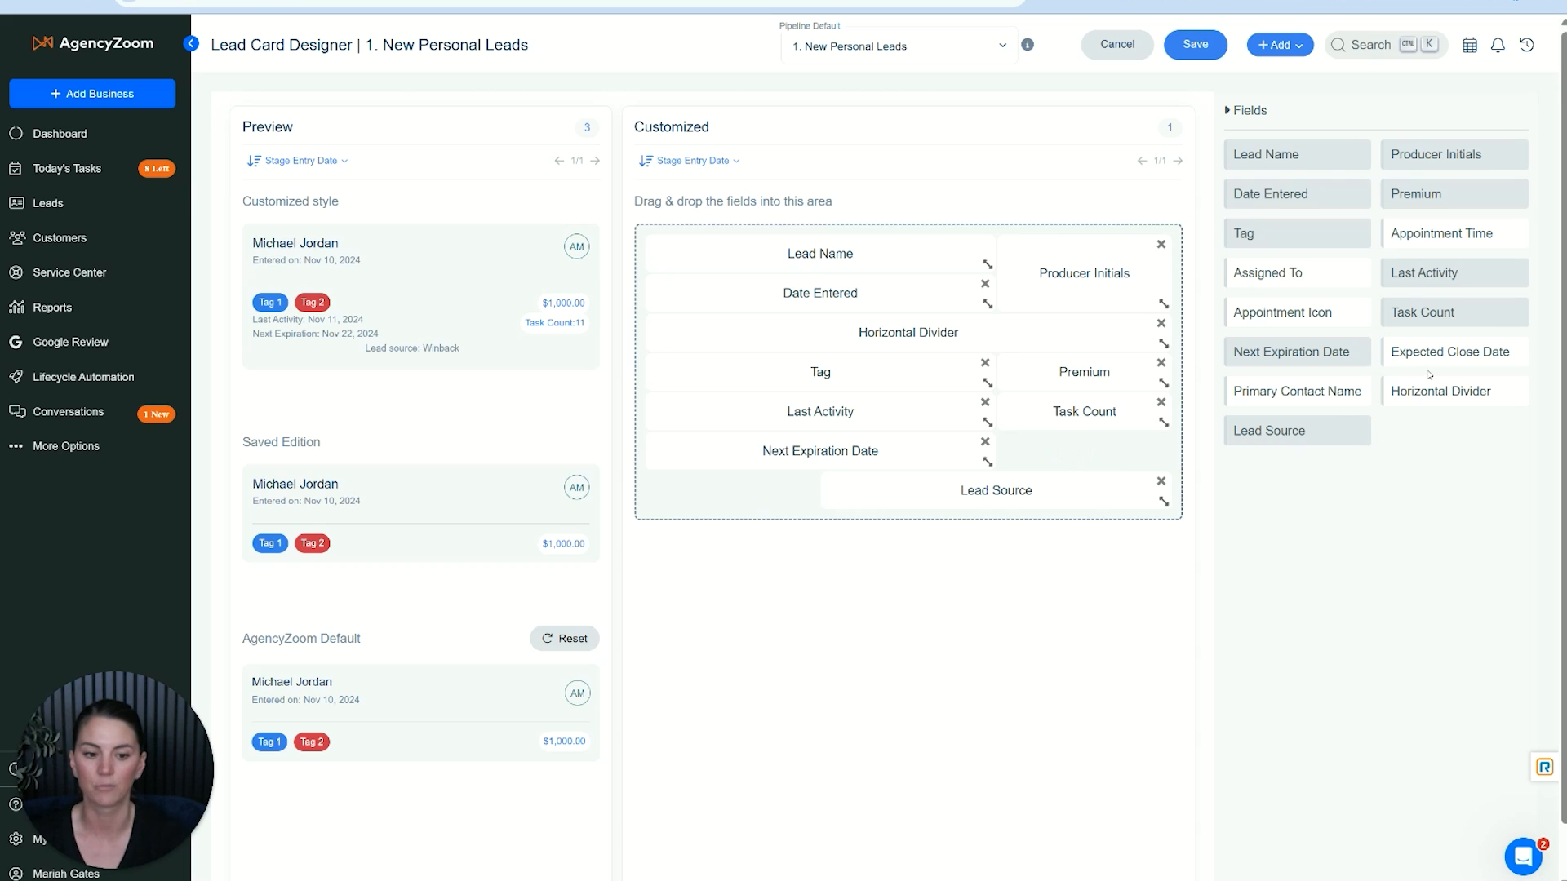
pyautogui.moveTo(1055, 492); pyautogui.dragTo(898, 438)
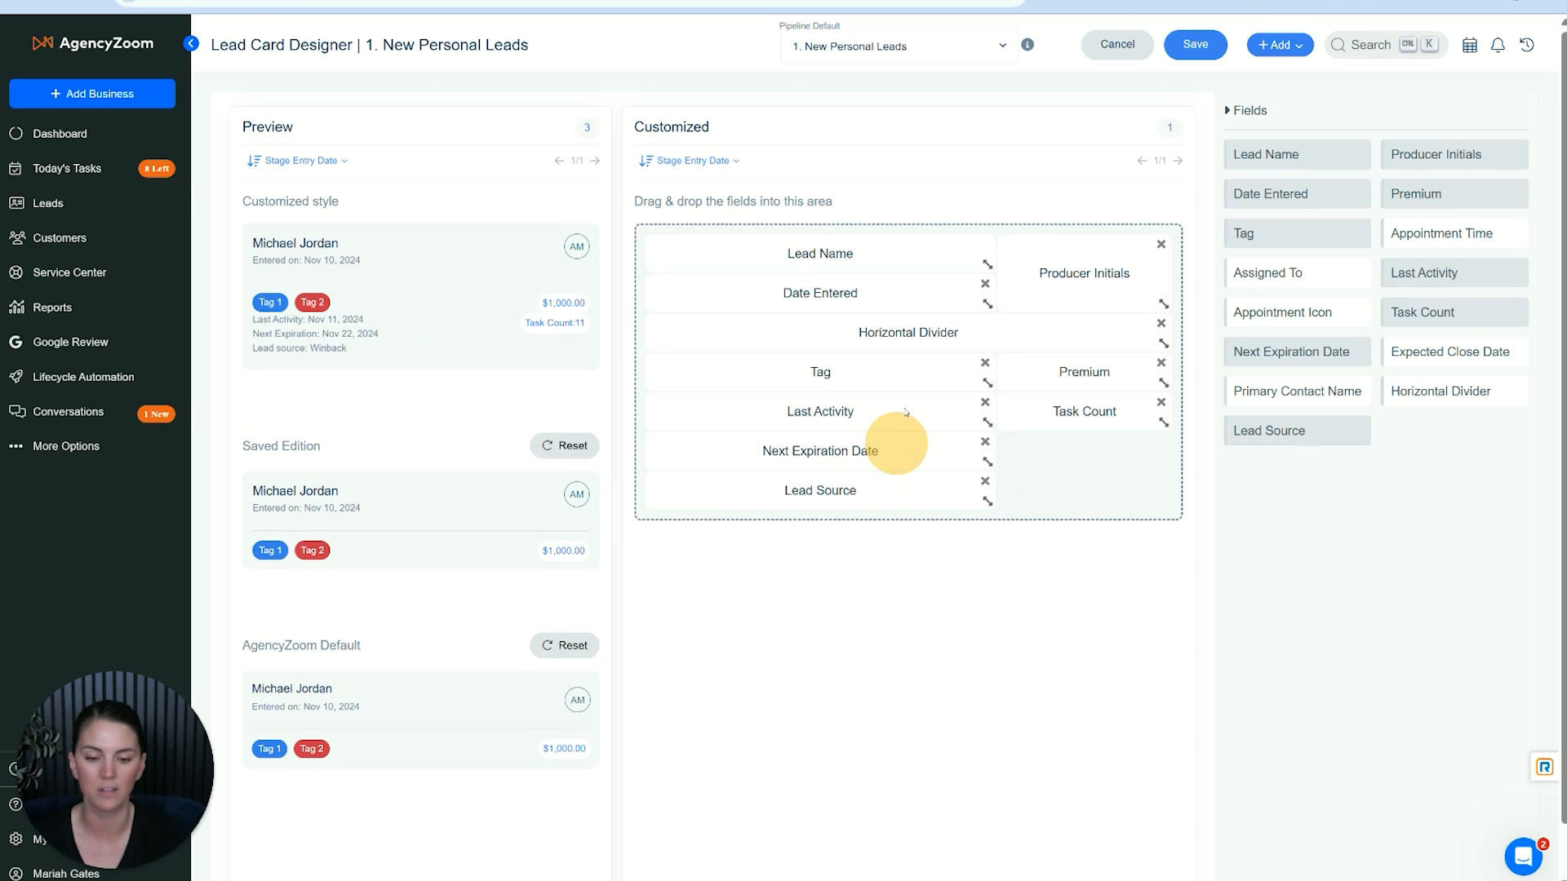
# - Try moving Premium and Producer Initials into the space between Lead Name and Date Entered
pyautogui.moveTo(1055, 374); pyautogui.dragTo(840, 325)
pyautogui.moveTo(947, 290); pyautogui.dragTo(1004, 328)
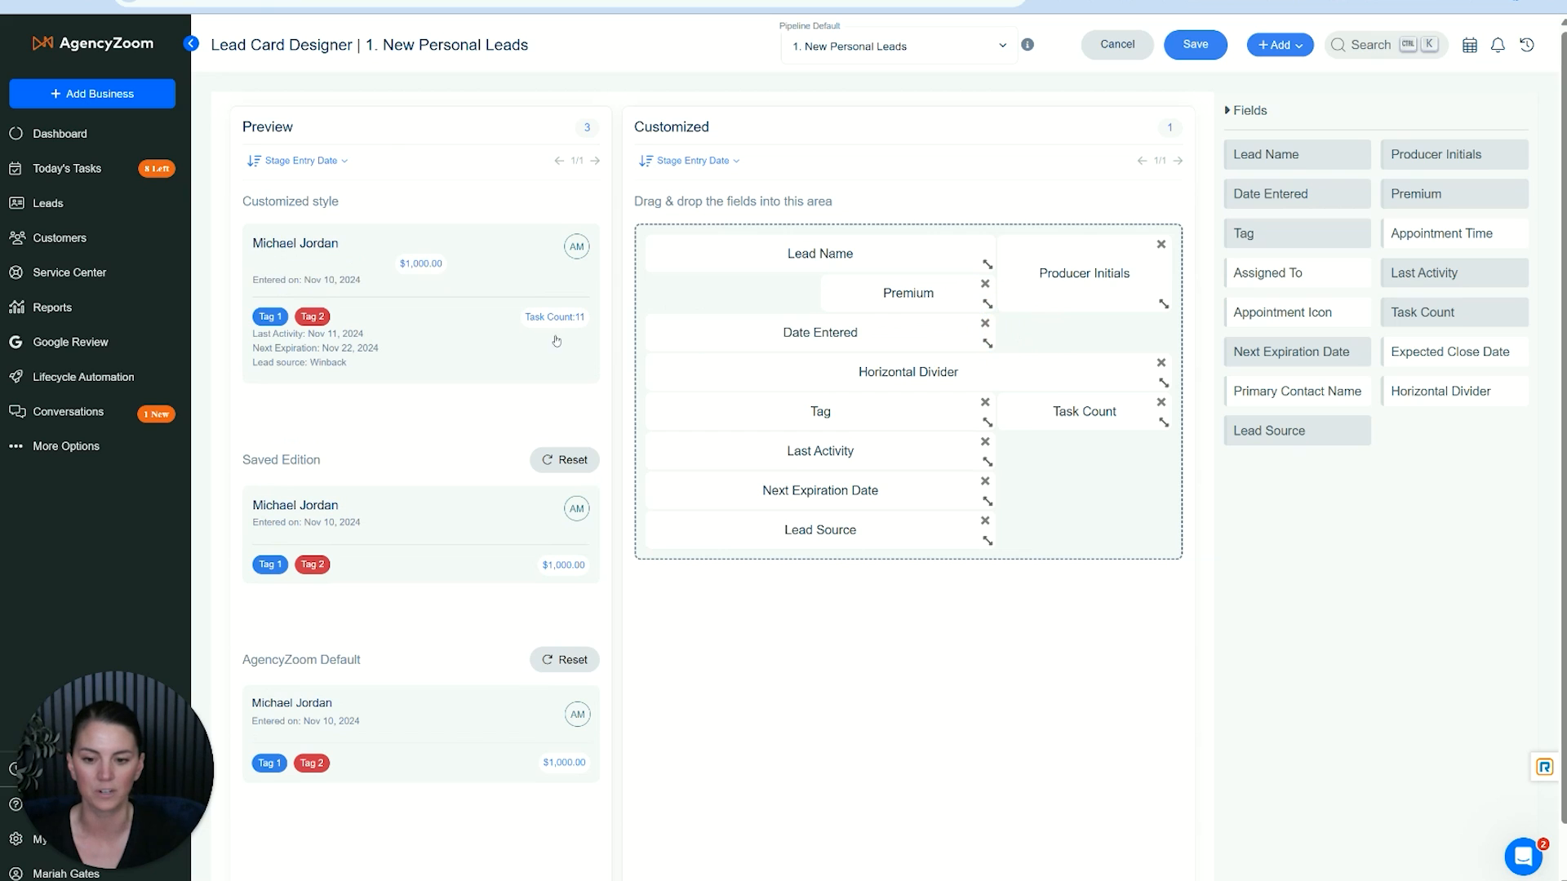
pyautogui.click(356, 203)
pyautogui.moveTo(1073, 267); pyautogui.dragTo(676, 348)
pyautogui.click(327, 240)
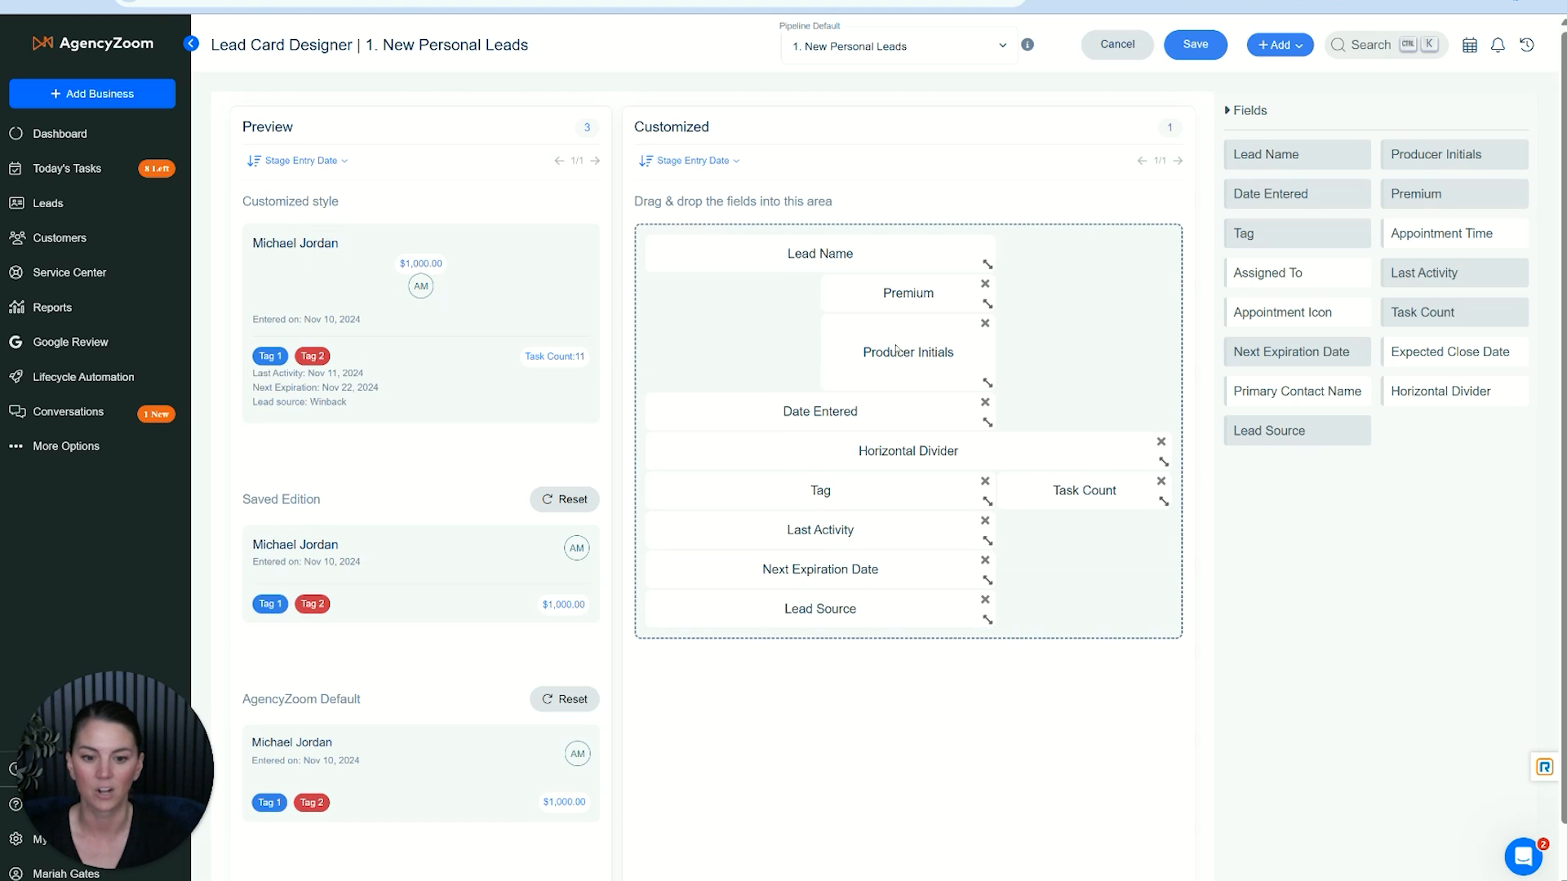
# - Place Producer Initials beside Lead Name with Premium beneath it, and put Tag under Date Entered above the divider
pyautogui.moveTo(1057, 332); pyautogui.dragTo(1094, 270)
pyautogui.moveTo(904, 290); pyautogui.dragTo(1092, 328)
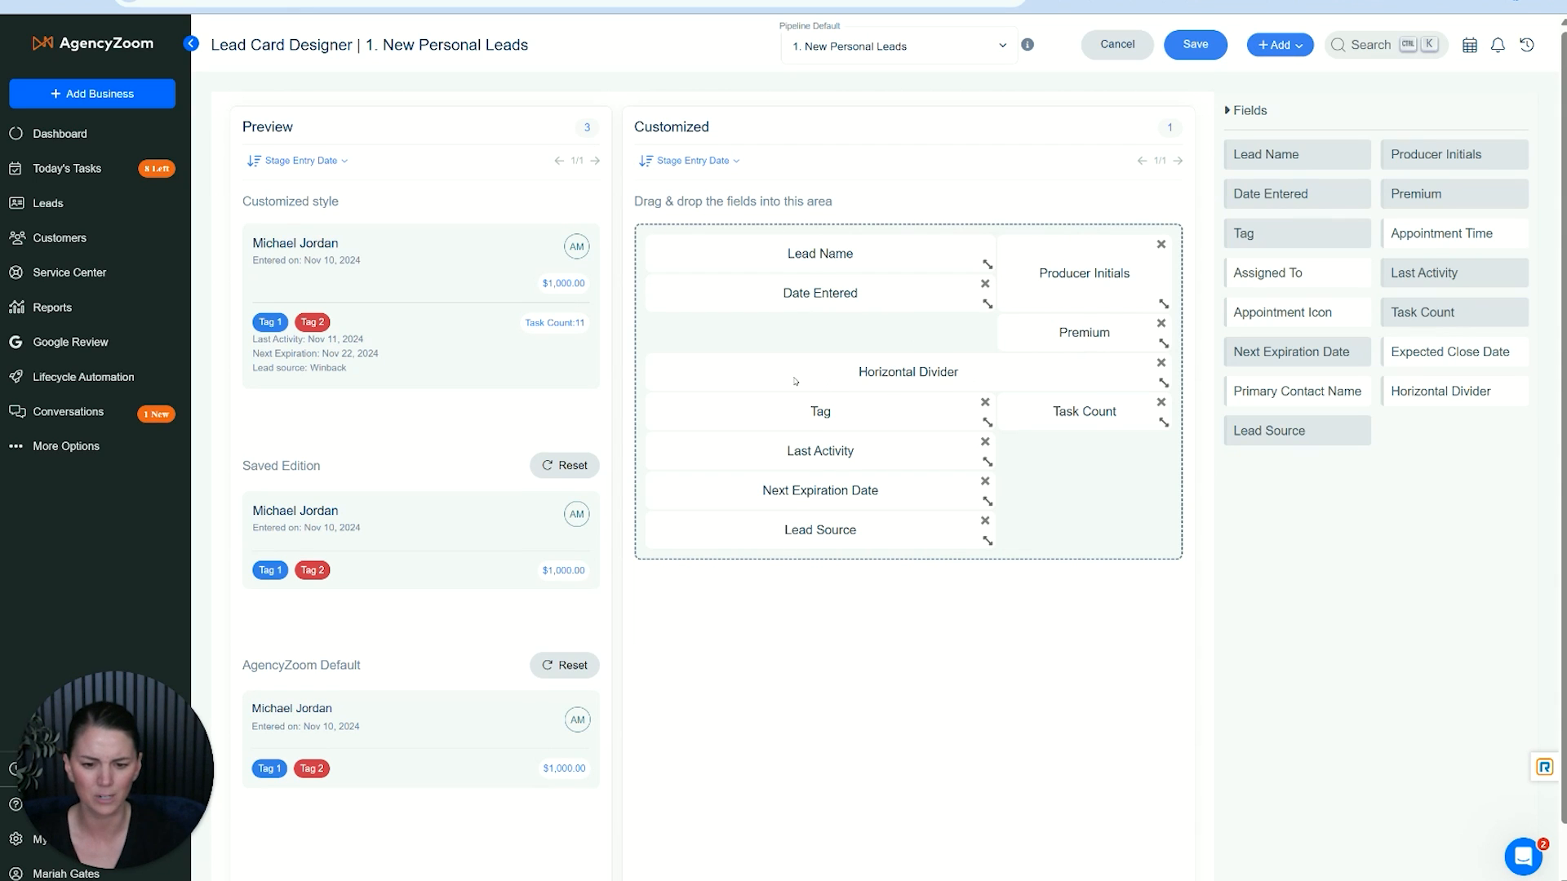
pyautogui.moveTo(828, 414); pyautogui.dragTo(824, 326)
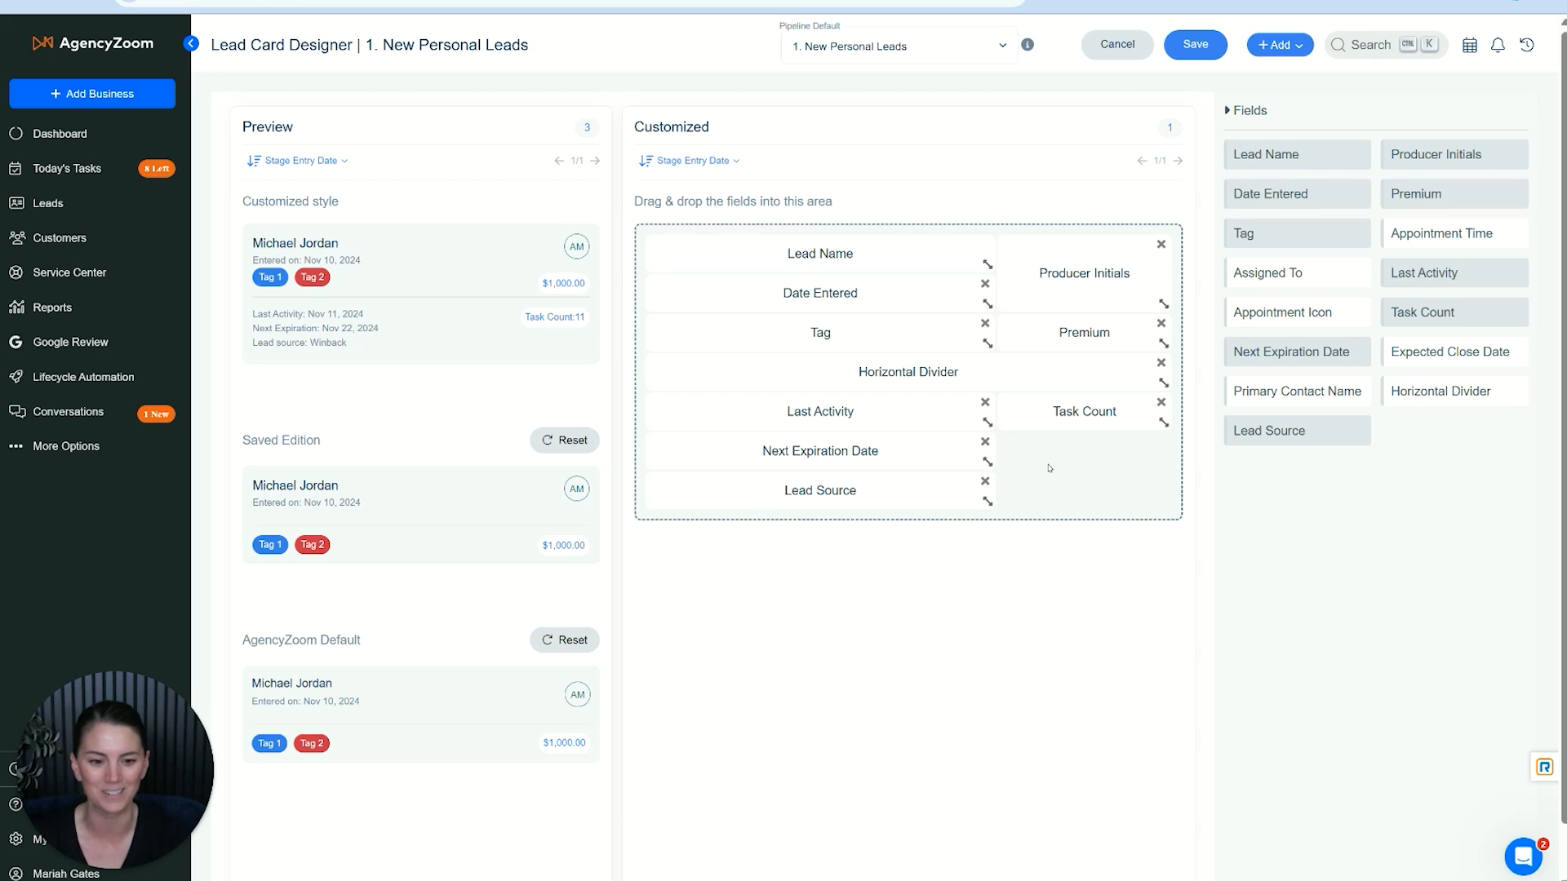
# - Add Primary Contact Name directly below Lead Name on the card and save the card layout
pyautogui.moveTo(1309, 392); pyautogui.dragTo(775, 294)
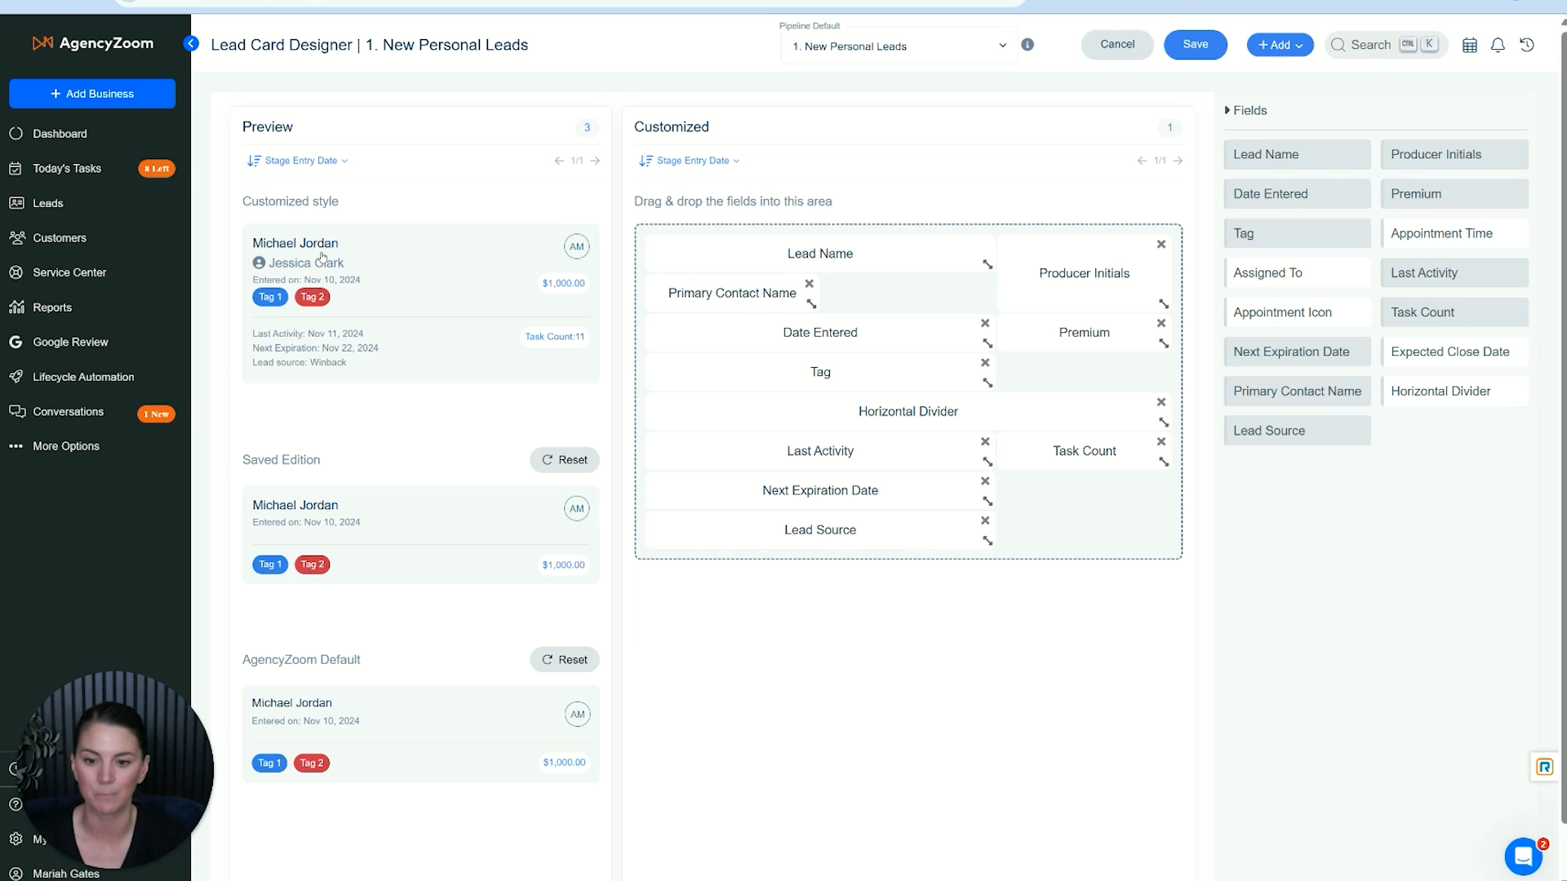
pyautogui.click(294, 245)
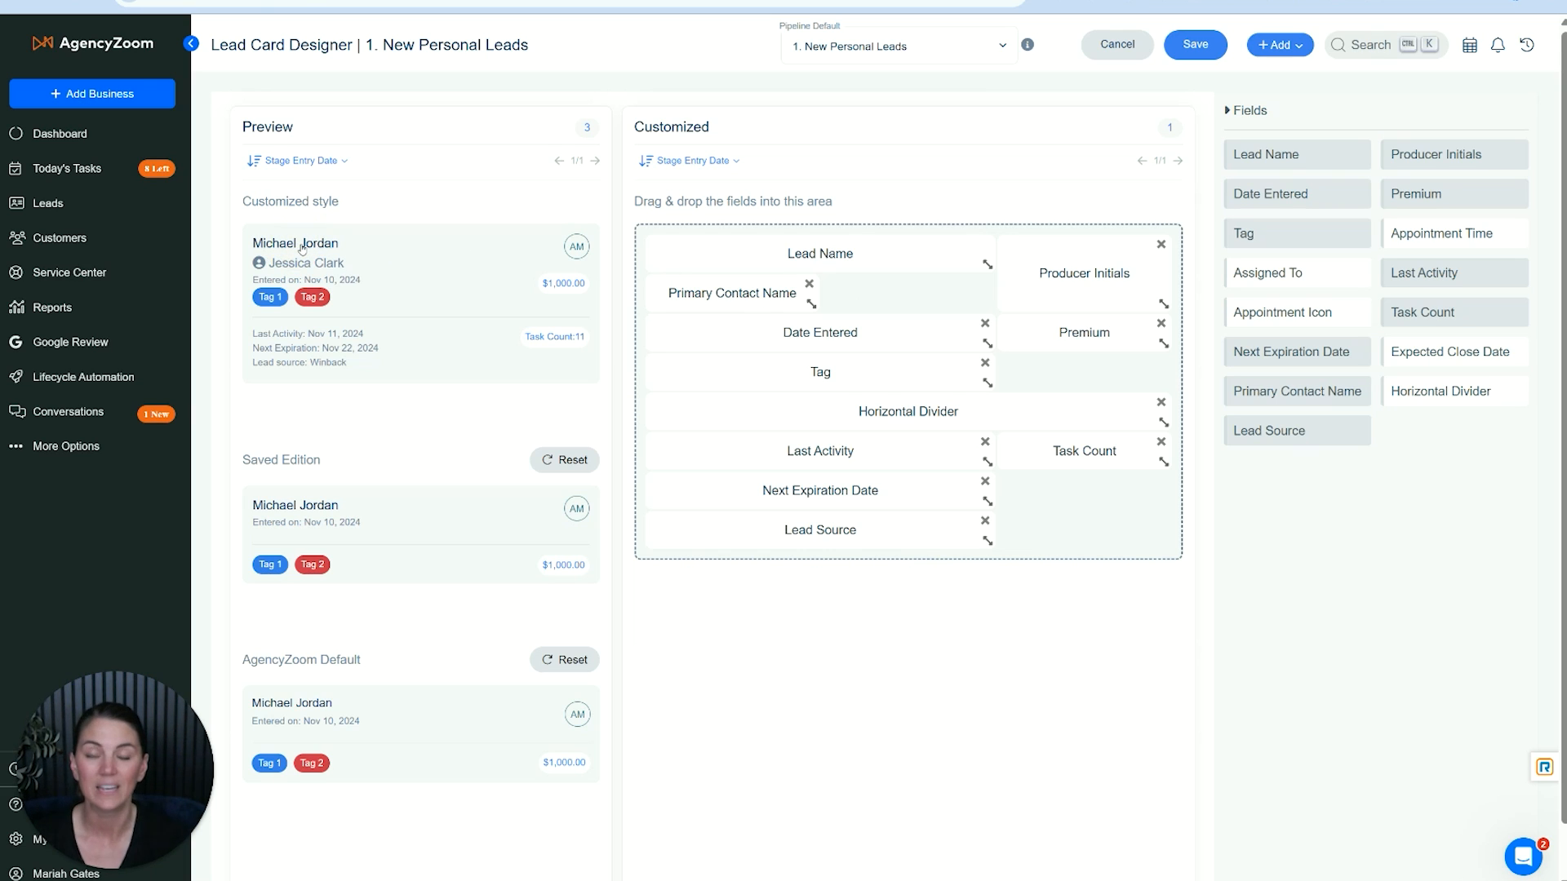
pyautogui.click(308, 268)
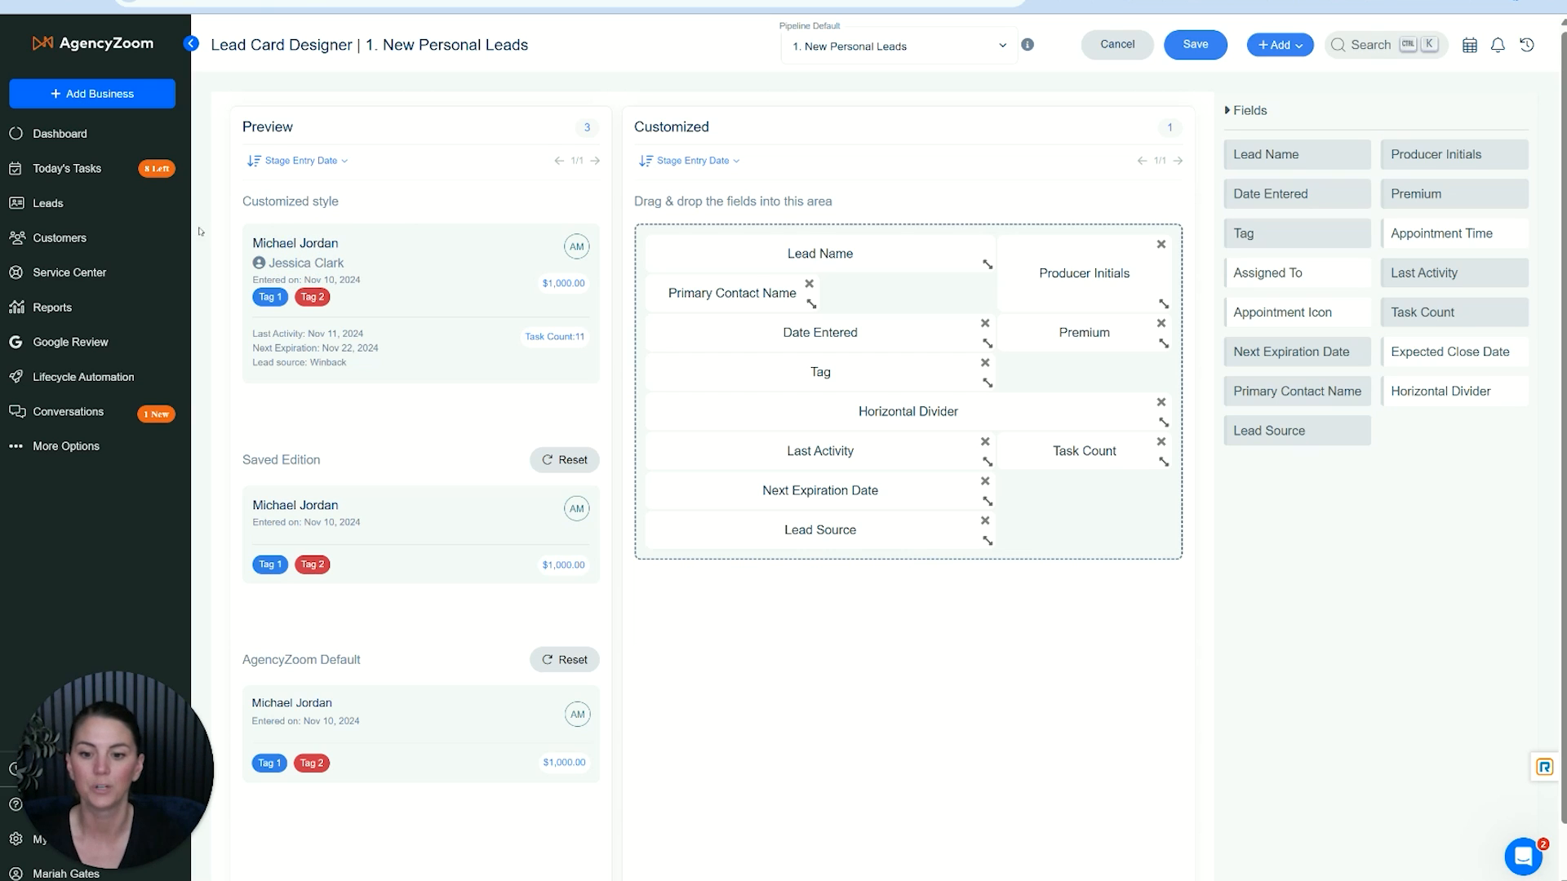
pyautogui.click(298, 271)
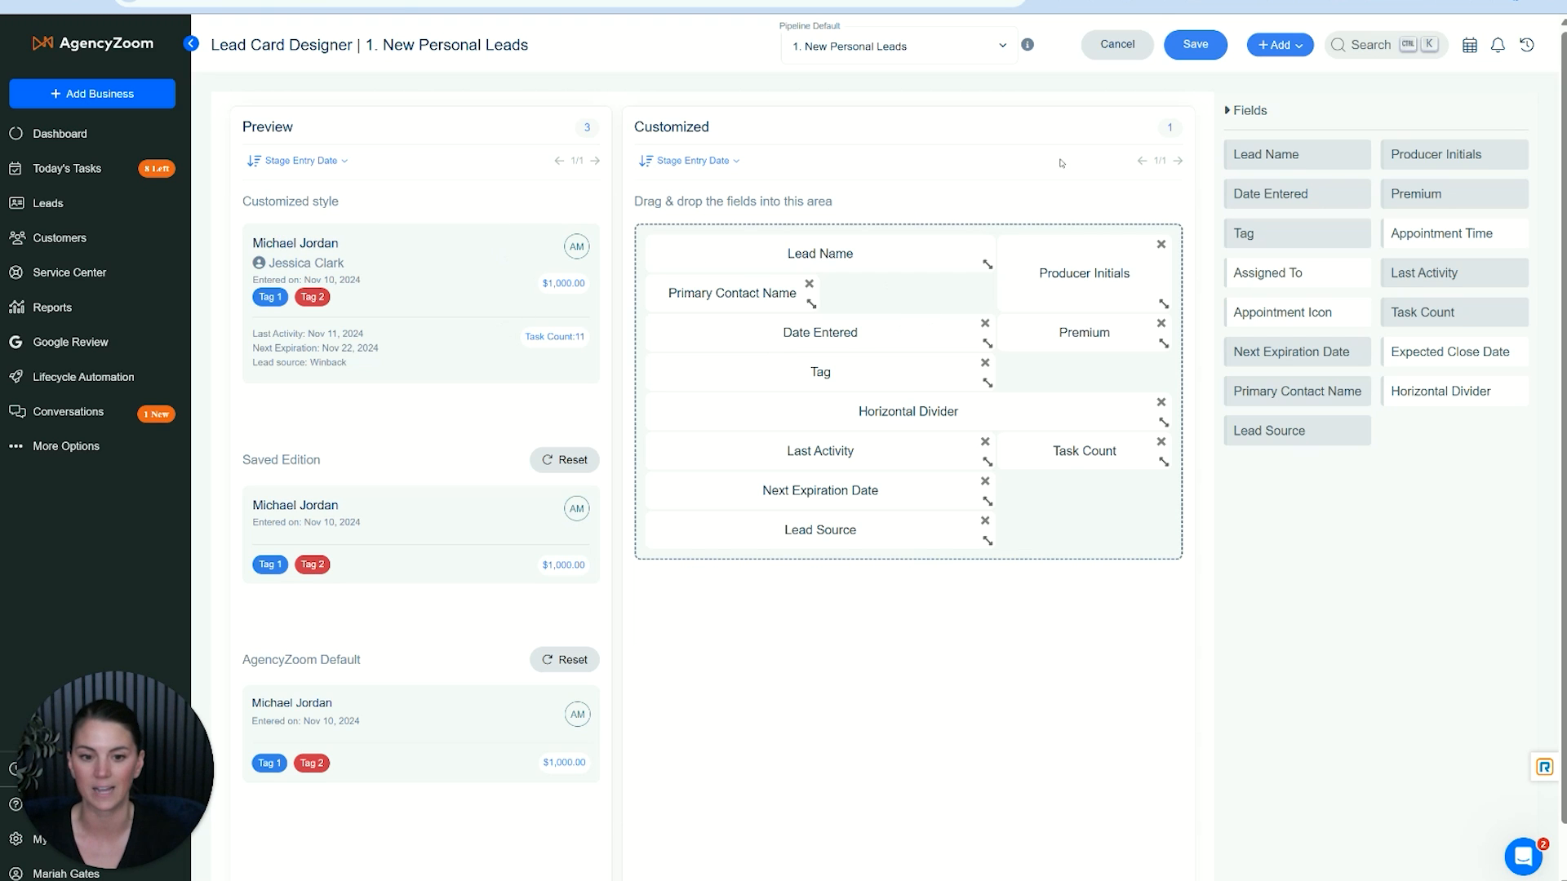
pyautogui.click(1194, 56)
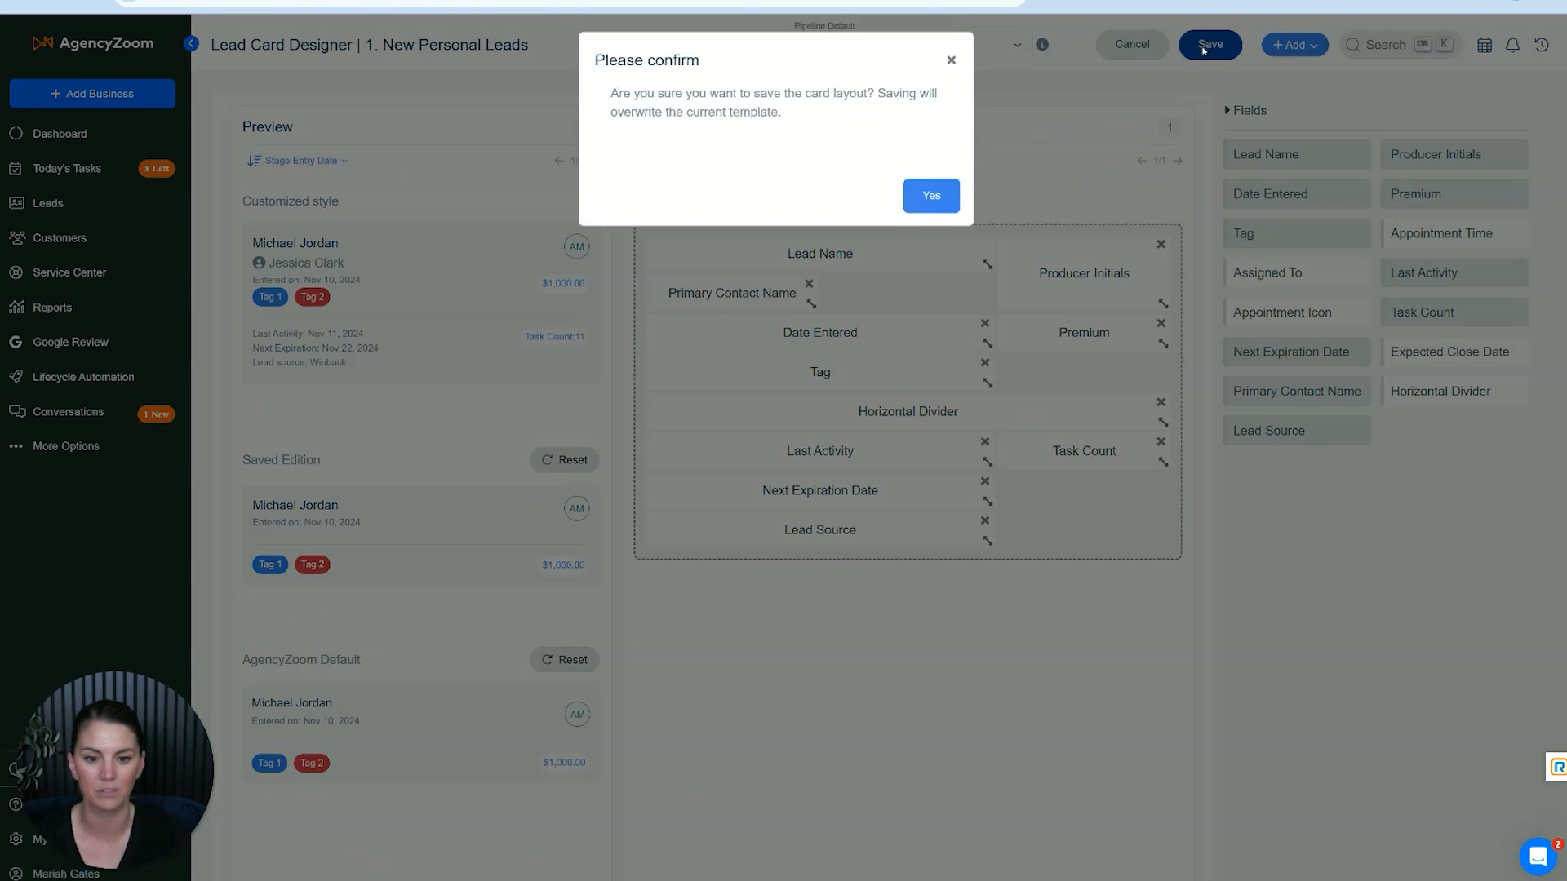
pyautogui.click(926, 199)
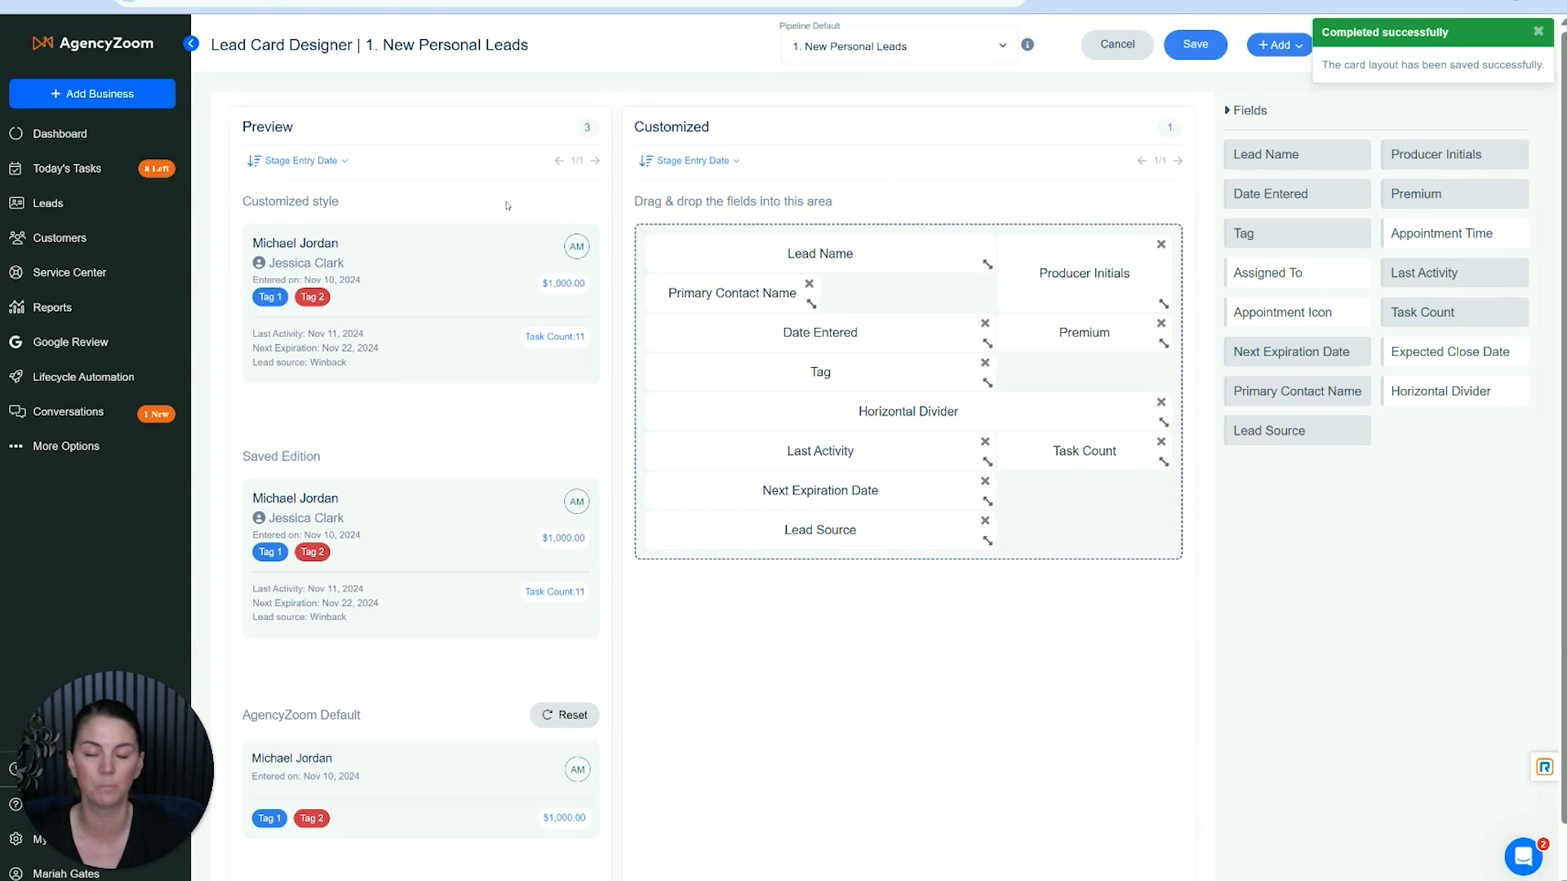
# - Clear and reselect 1. New Personal Leads as the pipeline default for the card layout
pyautogui.click(921, 45)
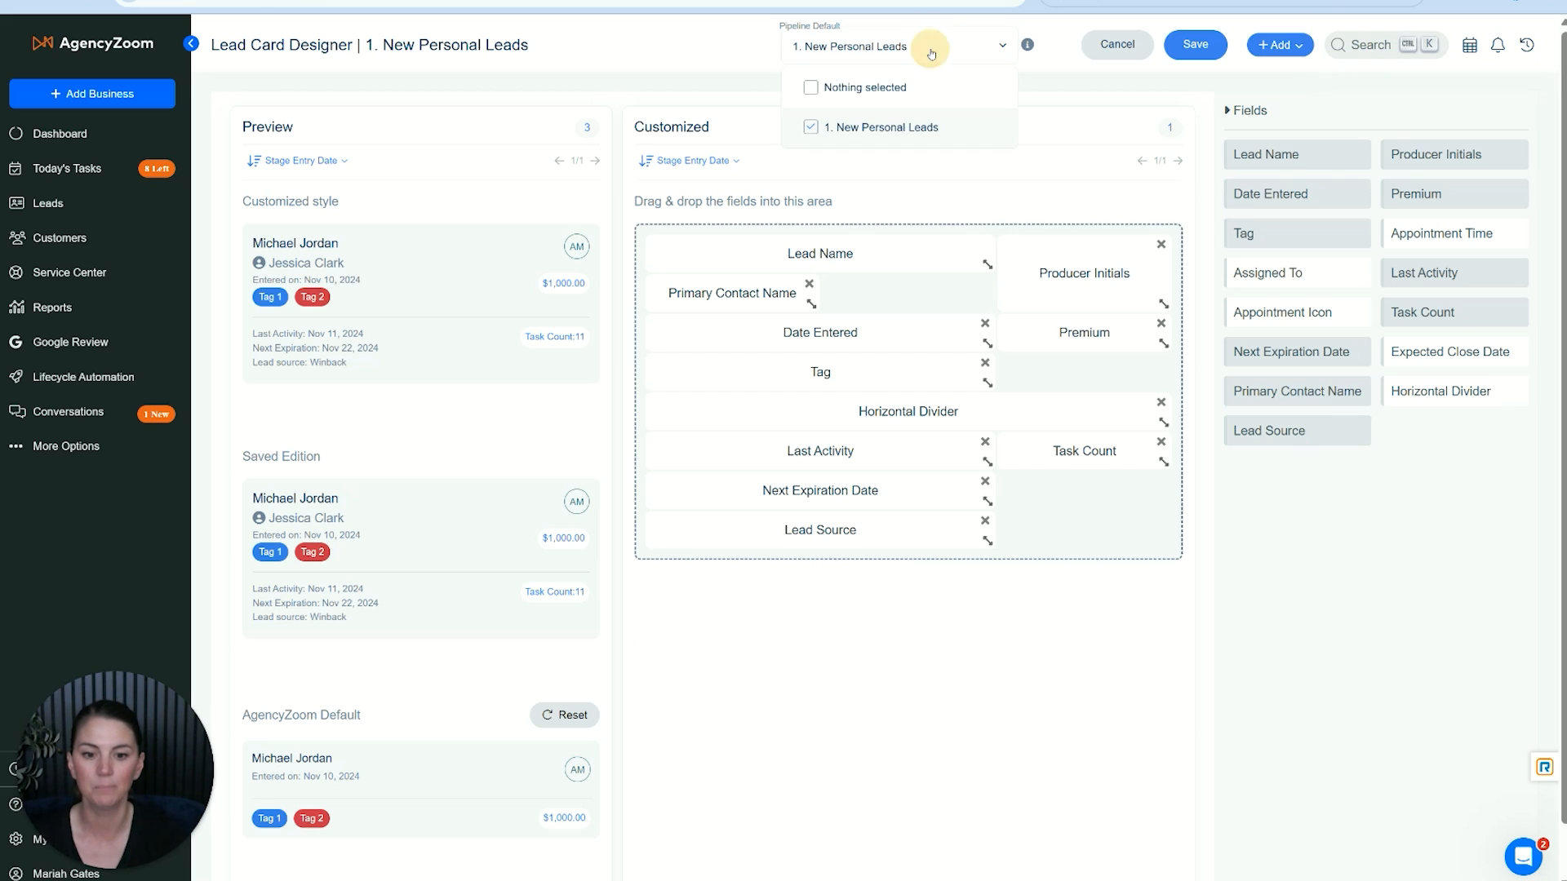
pyautogui.click(850, 130)
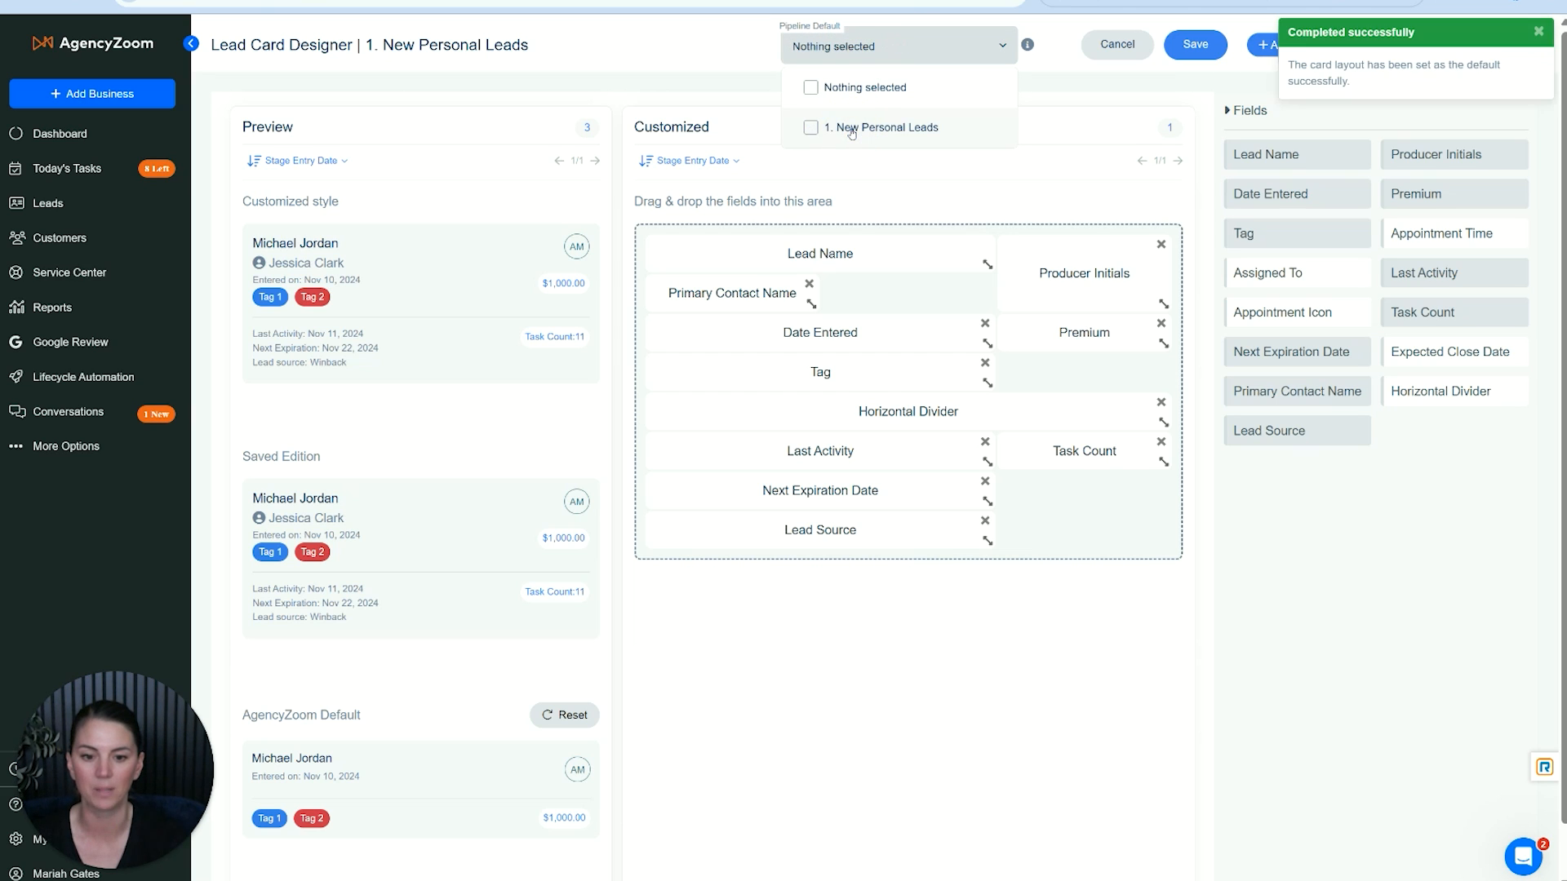
pyautogui.click(850, 129)
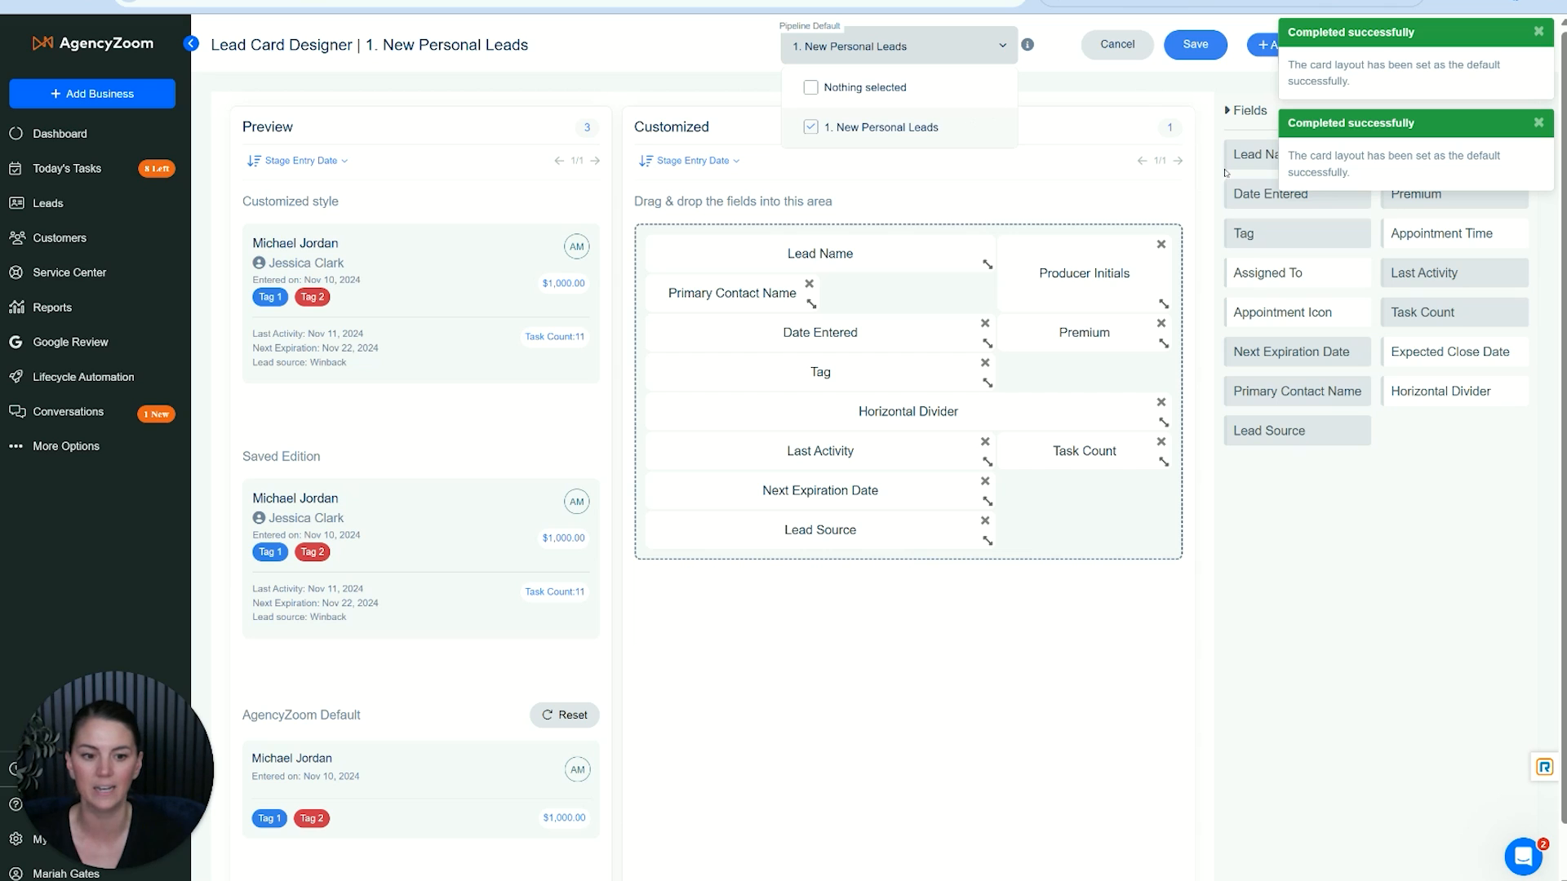
pyautogui.click(1354, 169)
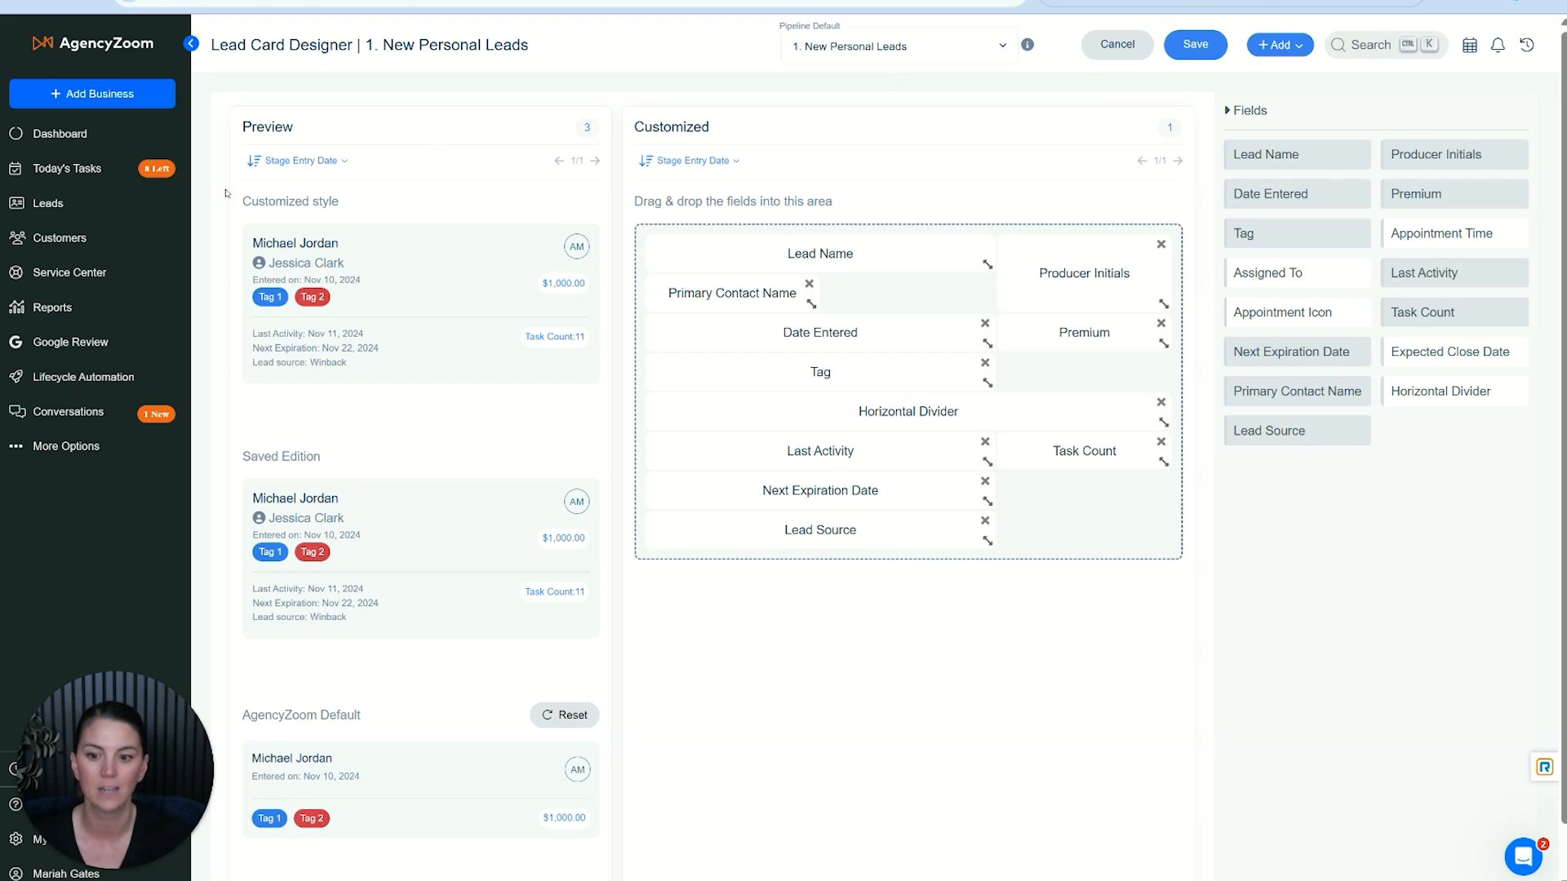
# - Return to the leads pipeline and examine the contact names and task counts on the redesigned lead cards
pyautogui.click(89, 203)
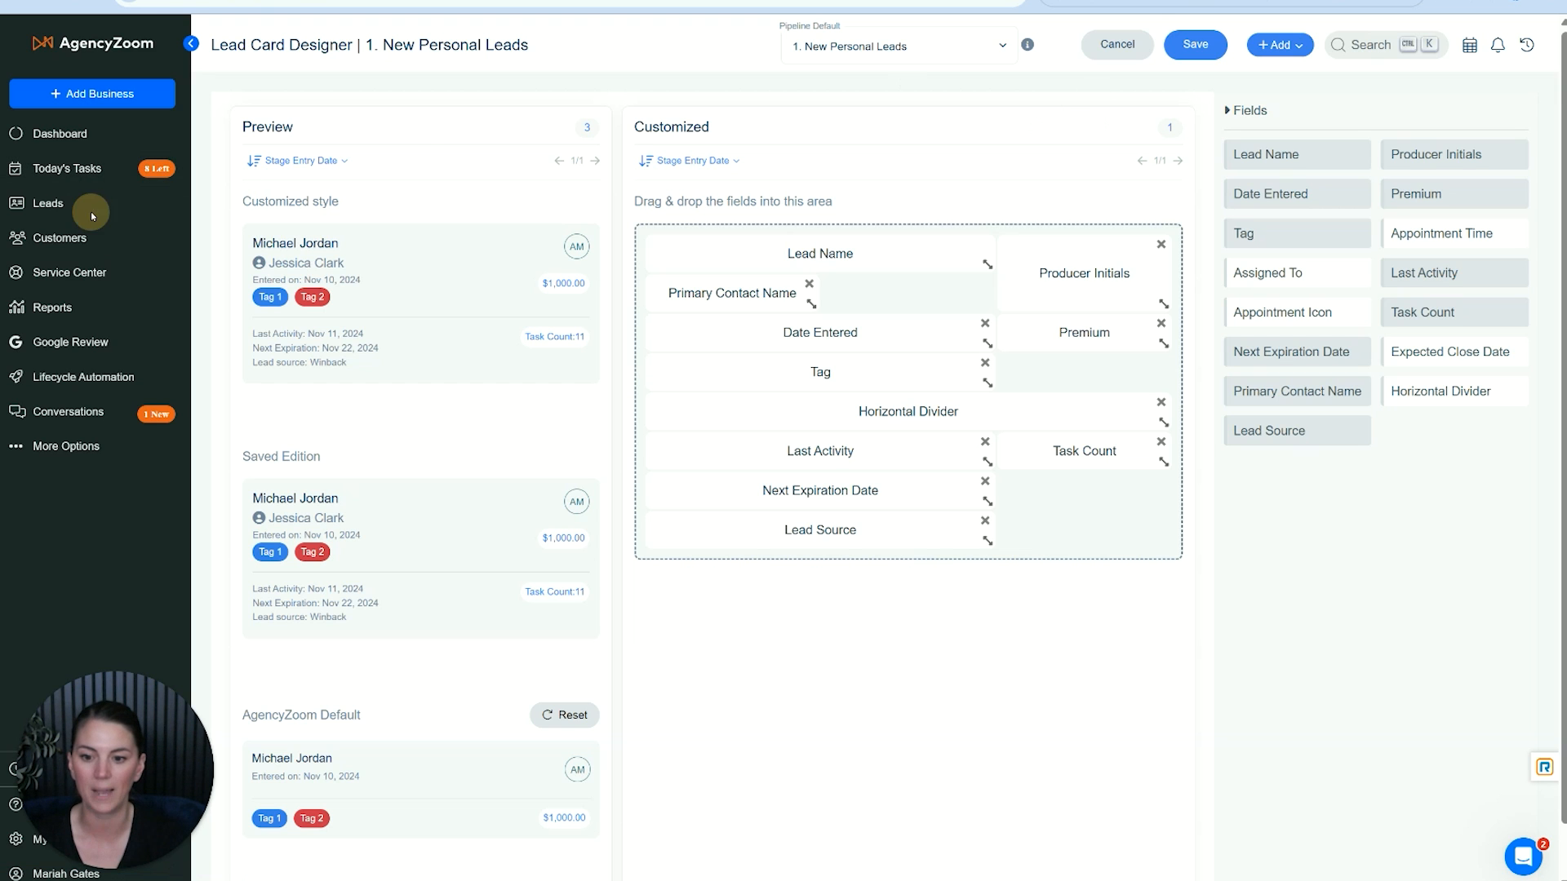
pyautogui.click(27, 203)
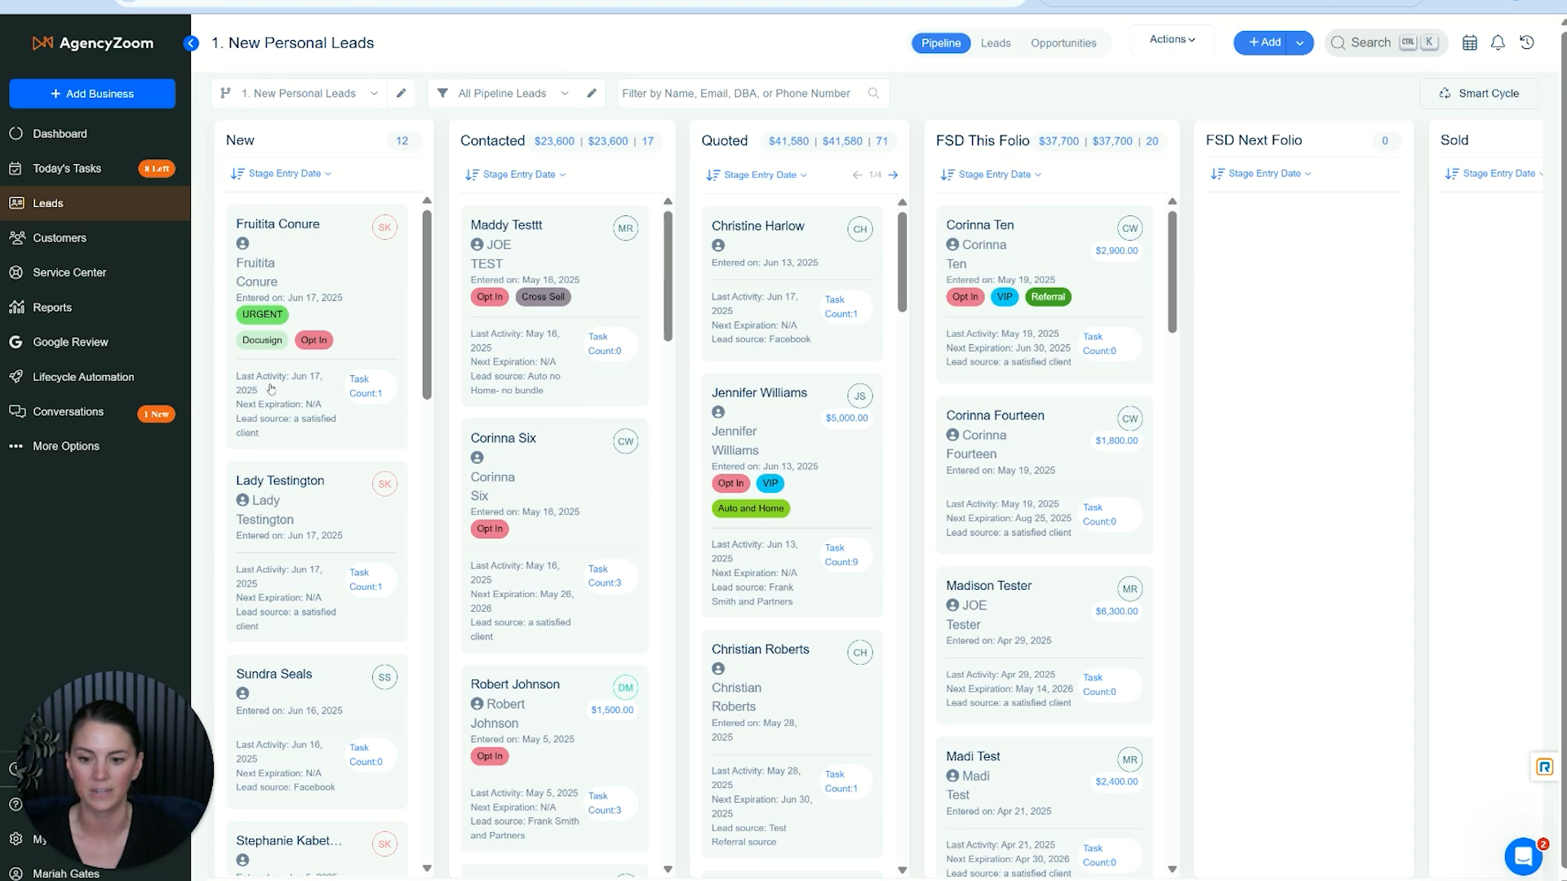
pyautogui.click(372, 411)
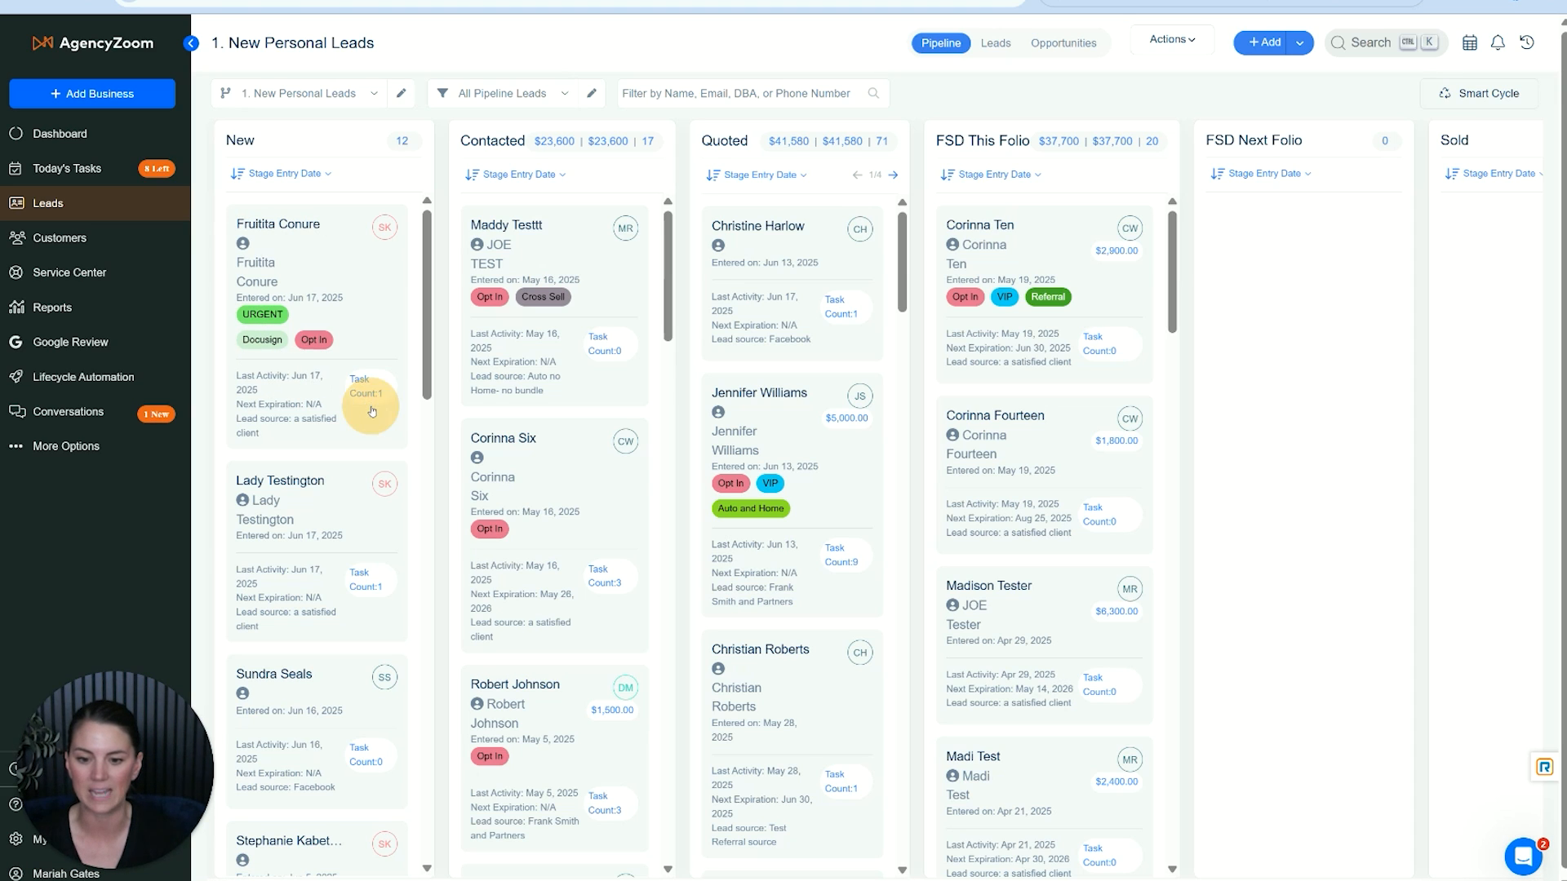
pyautogui.click(278, 269)
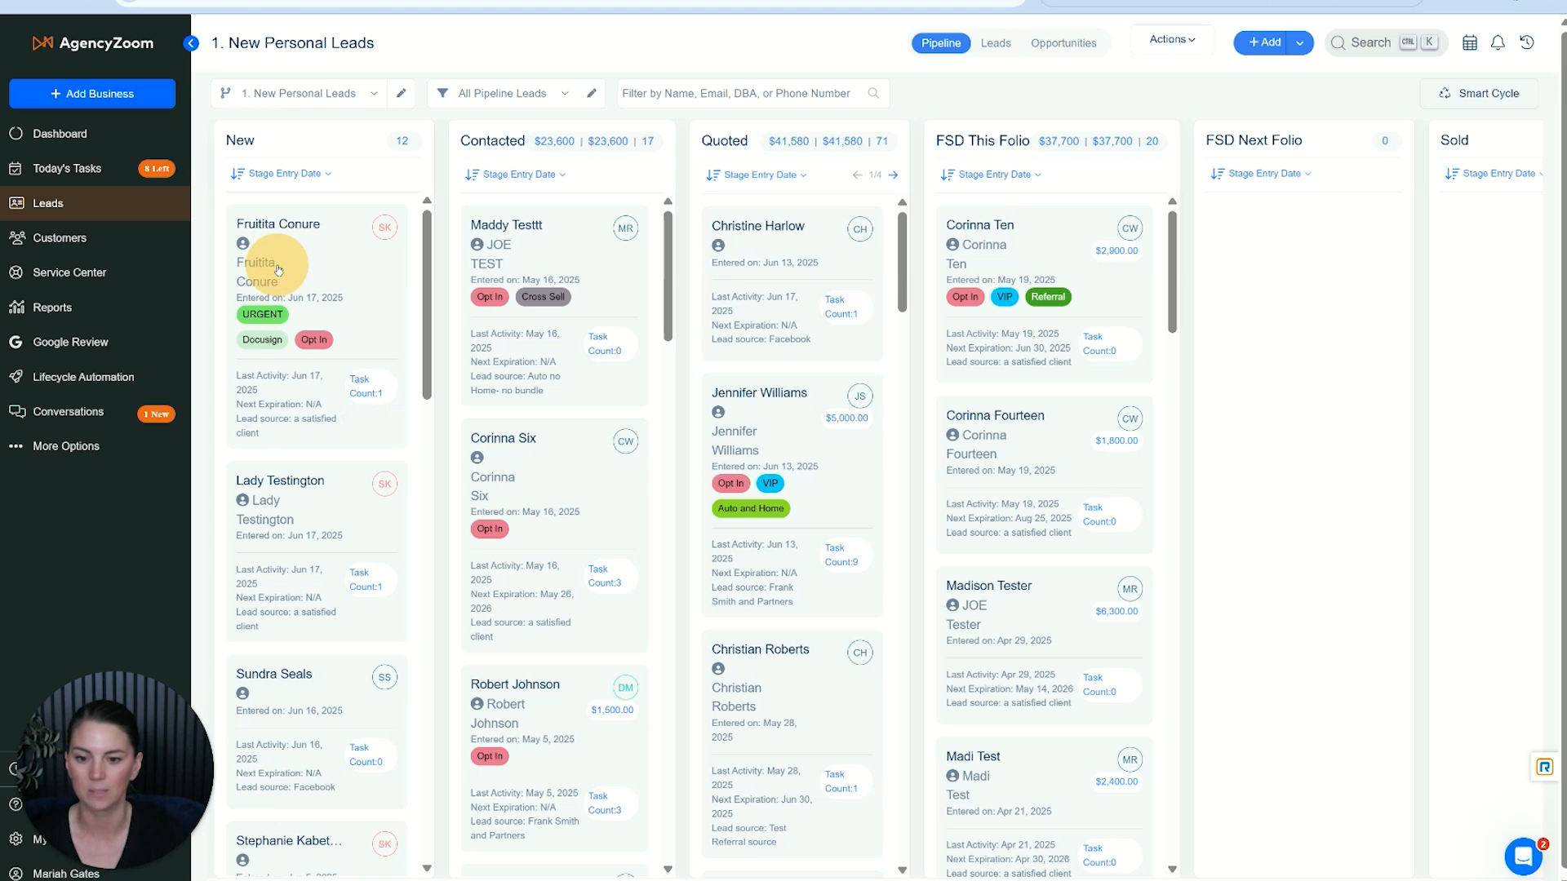
pyautogui.click(526, 254)
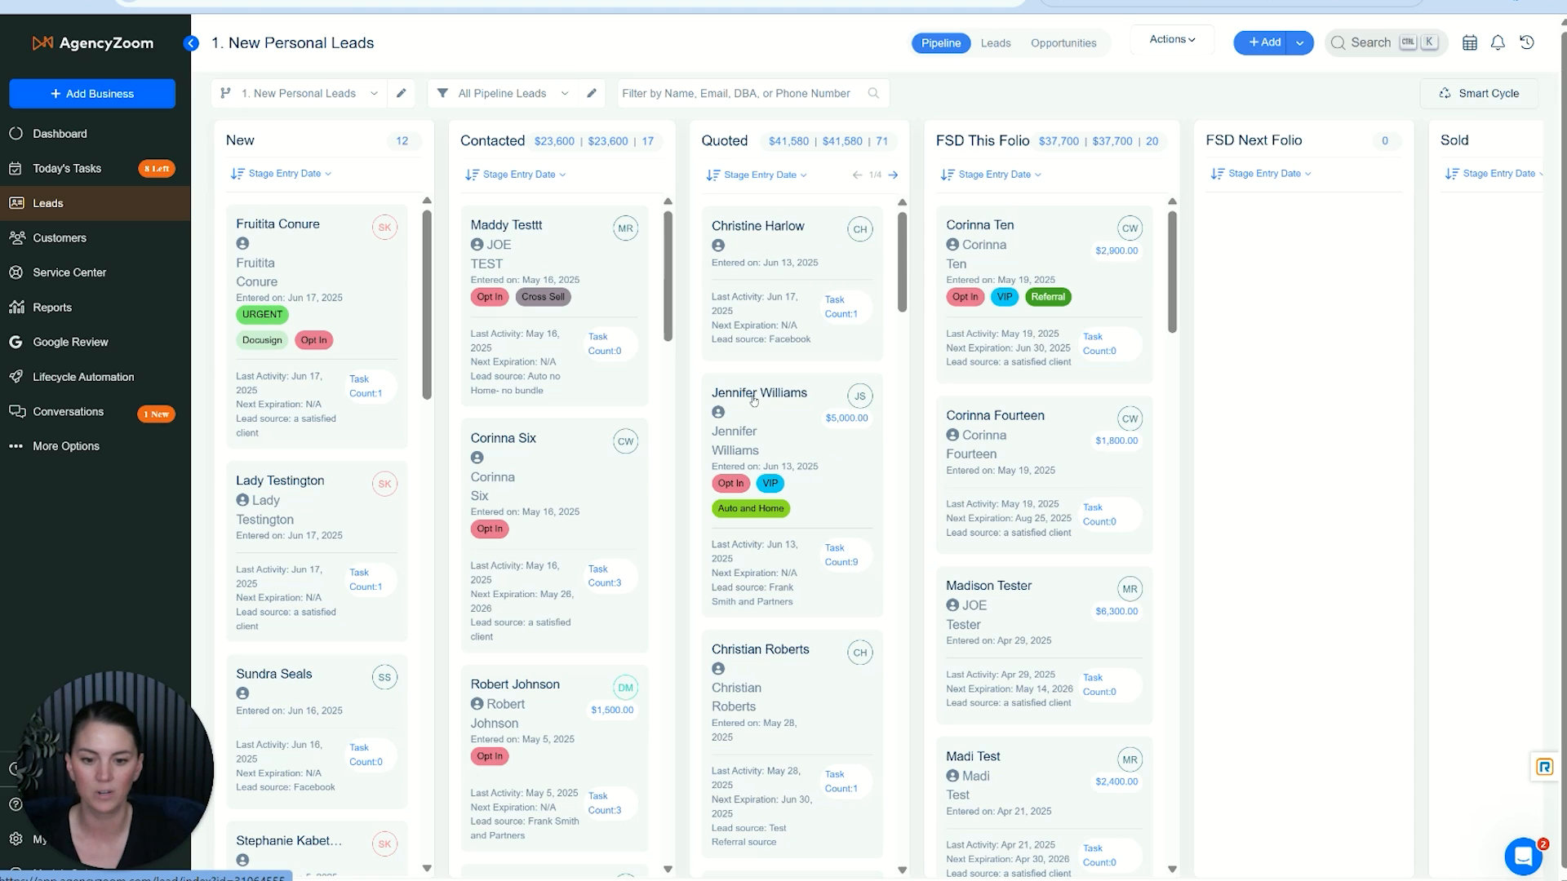
pyautogui.click(847, 563)
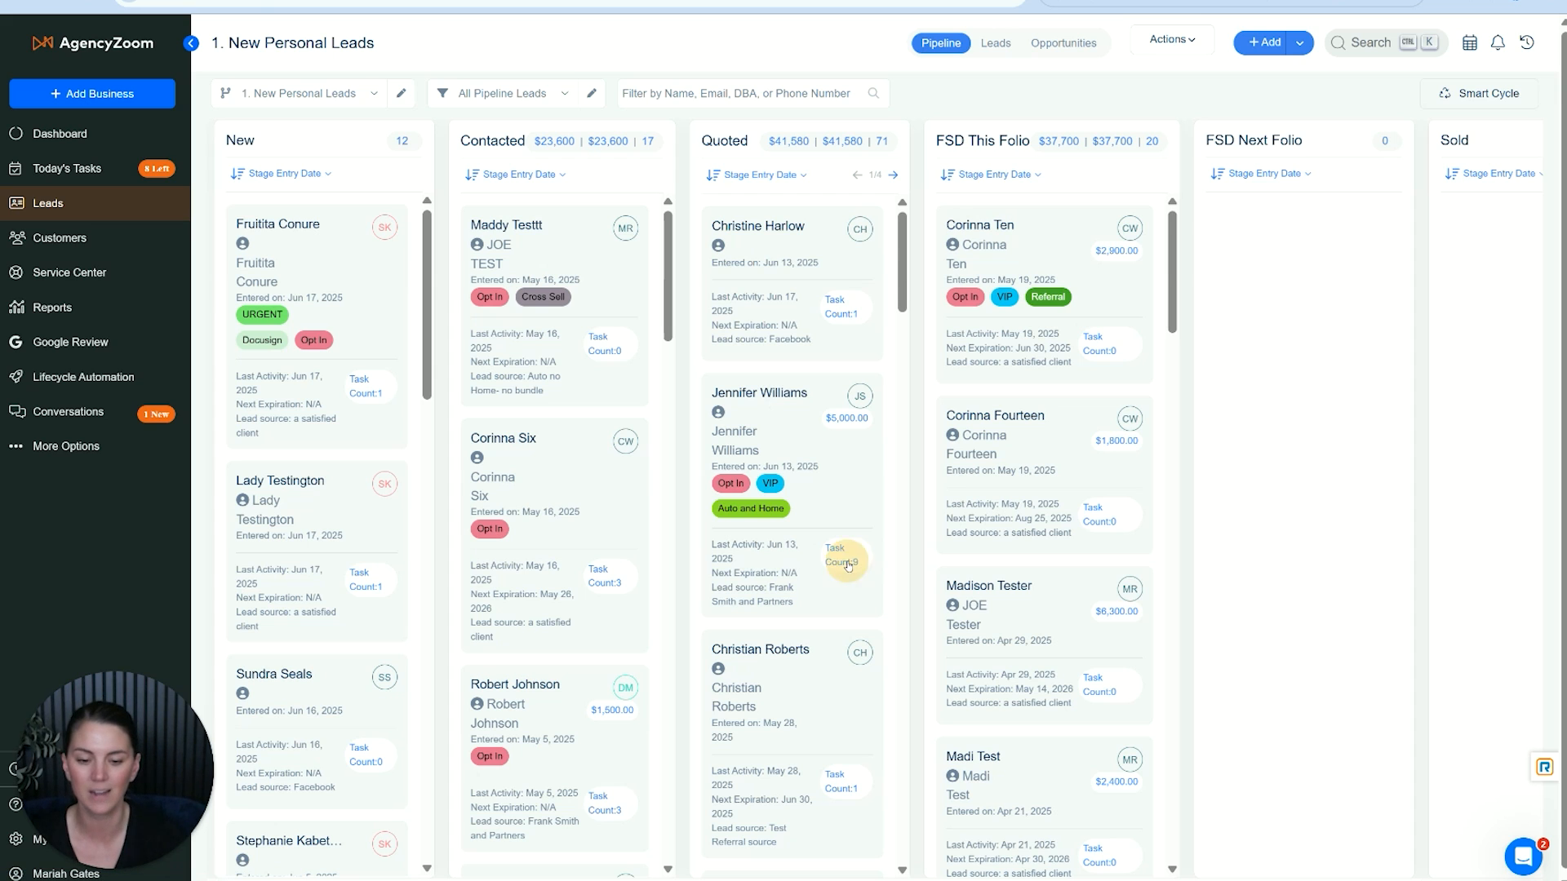
# - Open the $5,000 lead in the Quoted stage, review its upcoming tasks, and close the record
pyautogui.click(763, 395)
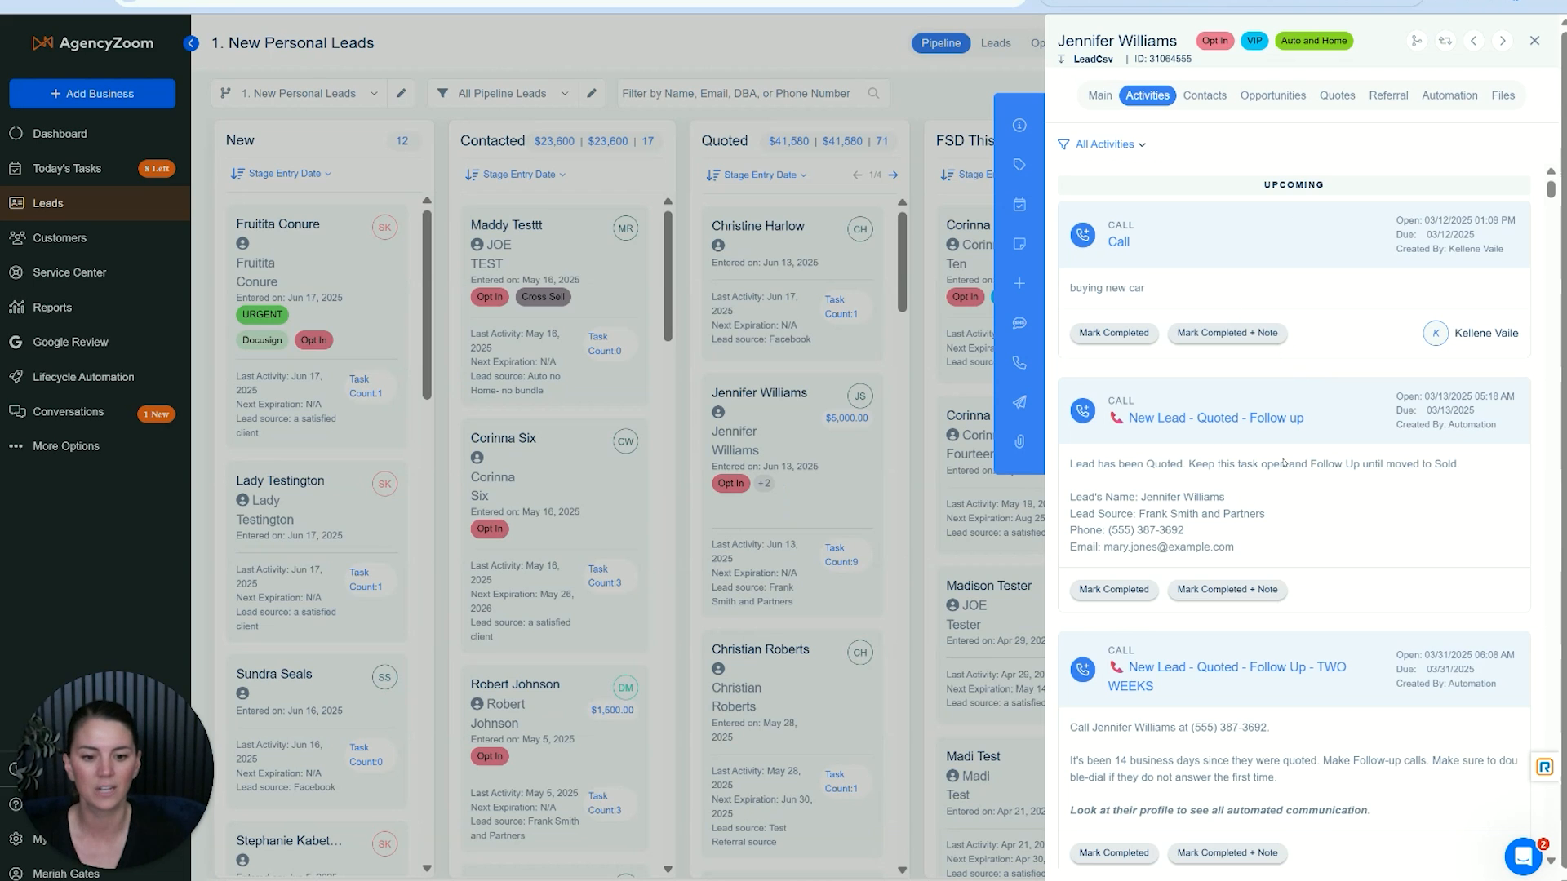
pyautogui.scroll(-6, 1283, 462)
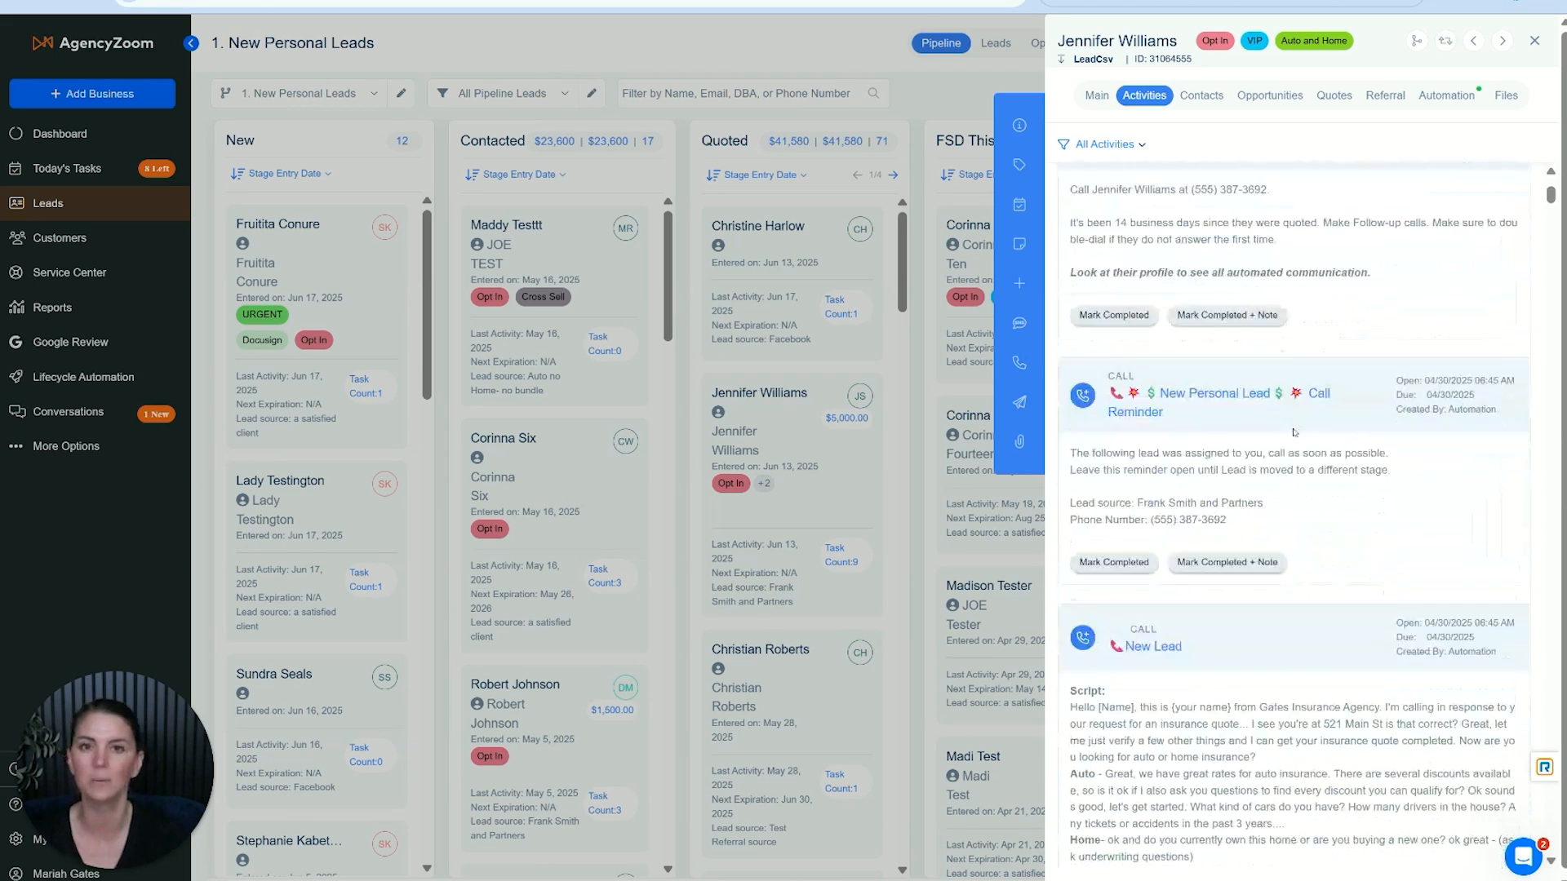
pyautogui.scroll(-4, 1293, 433)
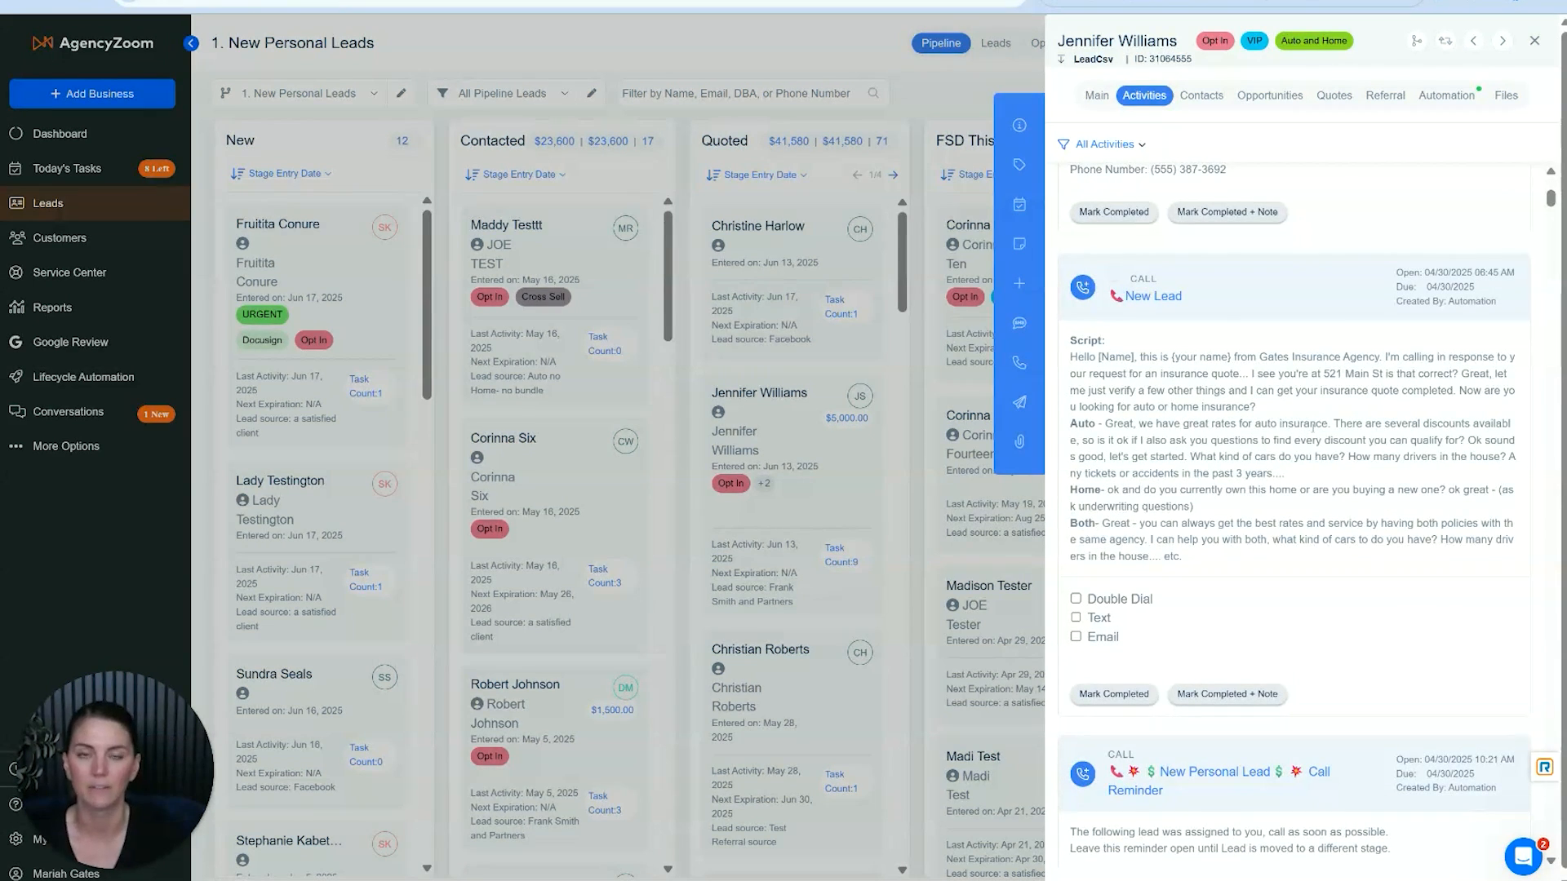
pyautogui.scroll(10, 1312, 425)
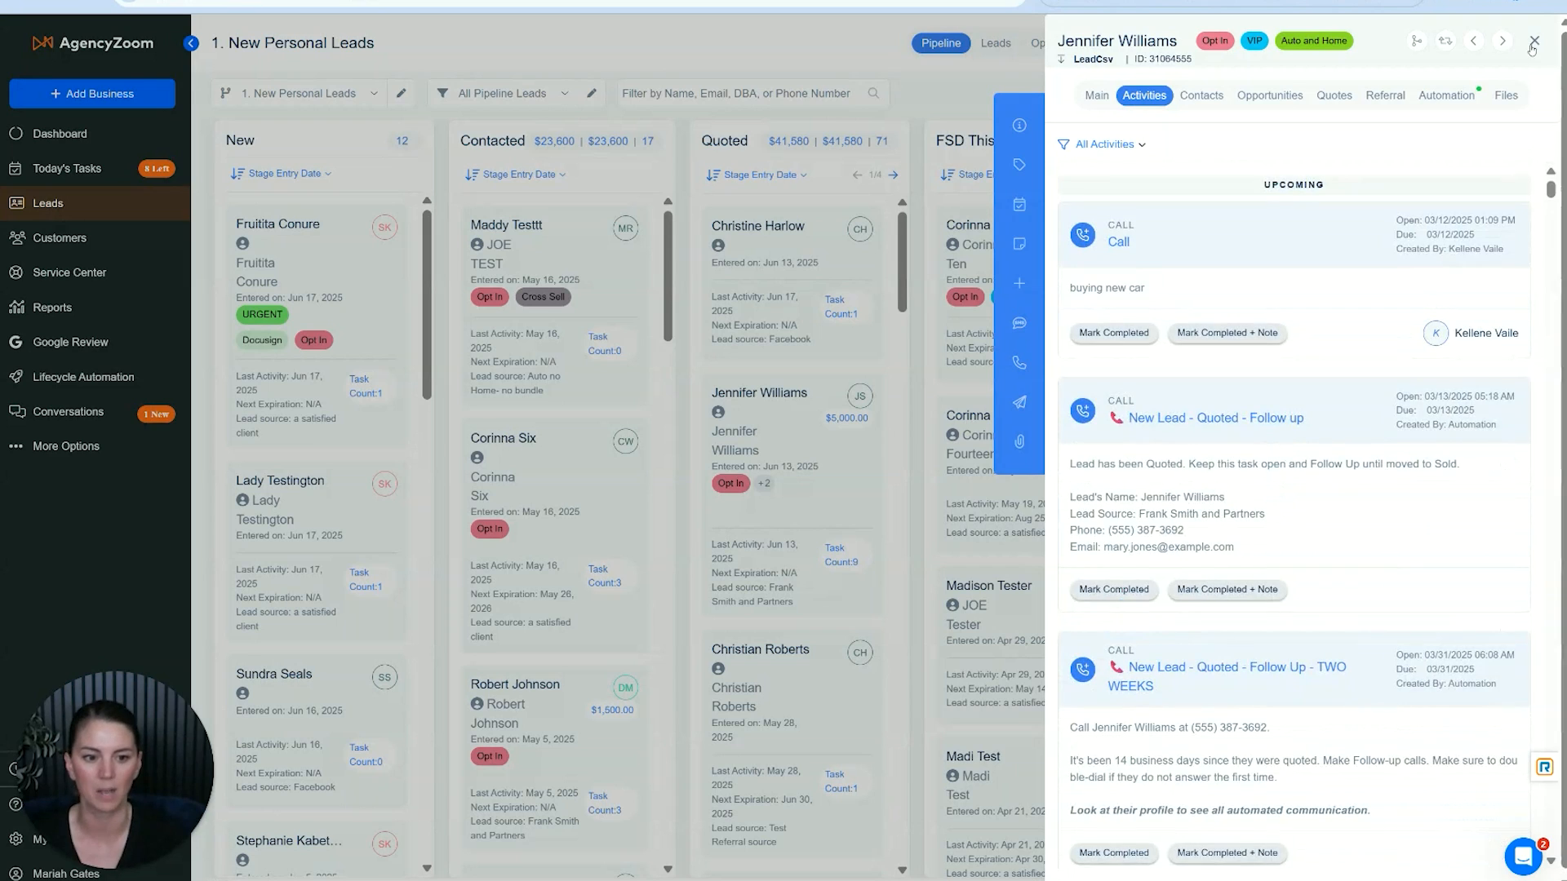
pyautogui.click(1534, 41)
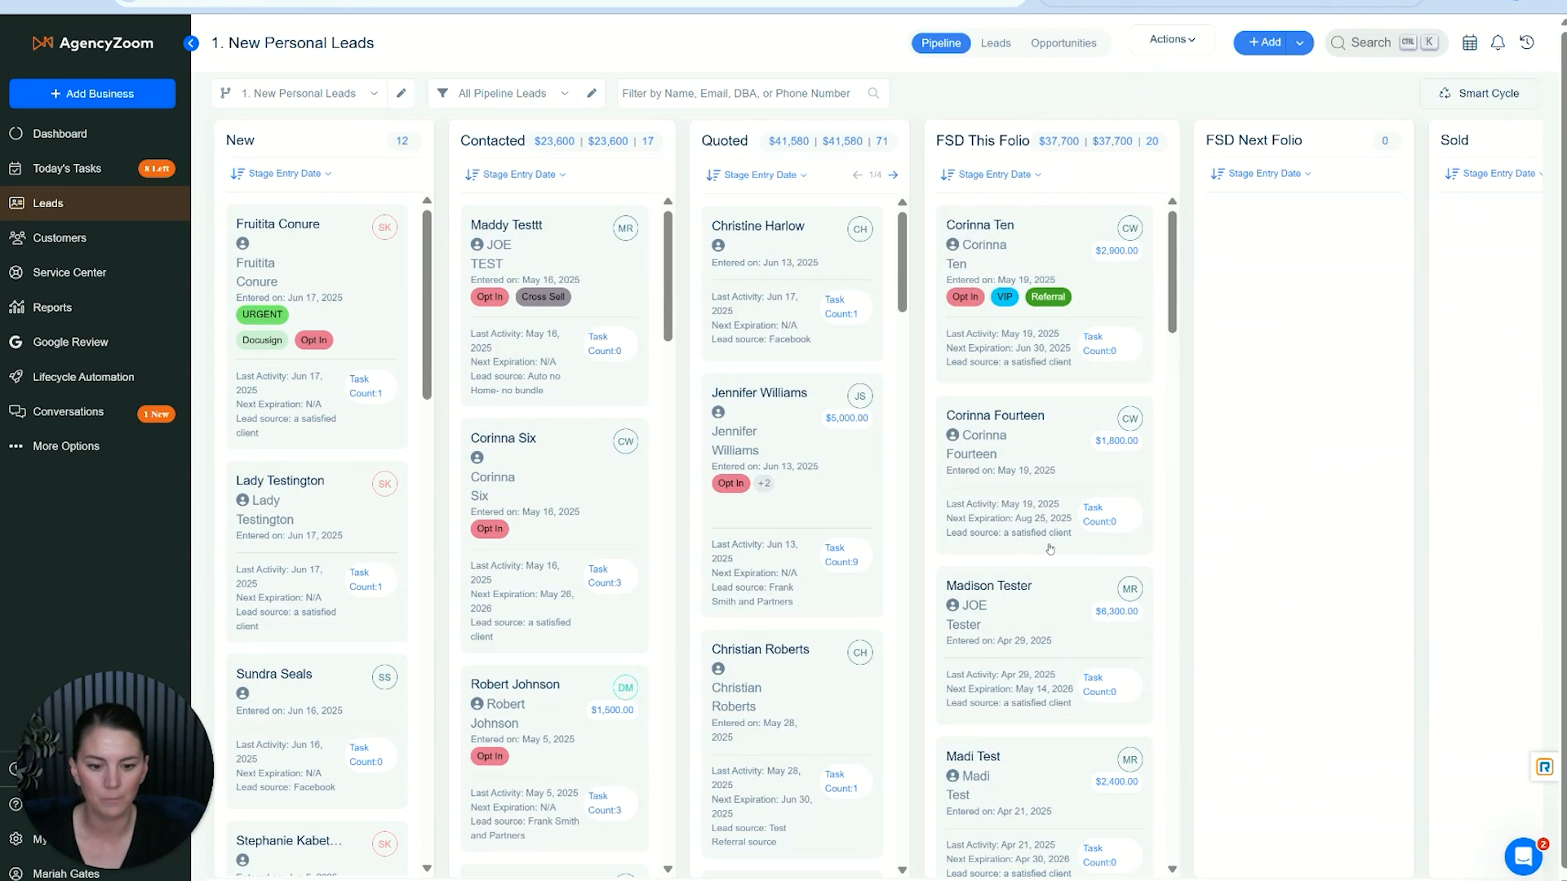
# - Check the Upcoming activities of the $6,300 lead in the FSD This Folio stage and close the record
pyautogui.scroll(-2, 1050, 549)
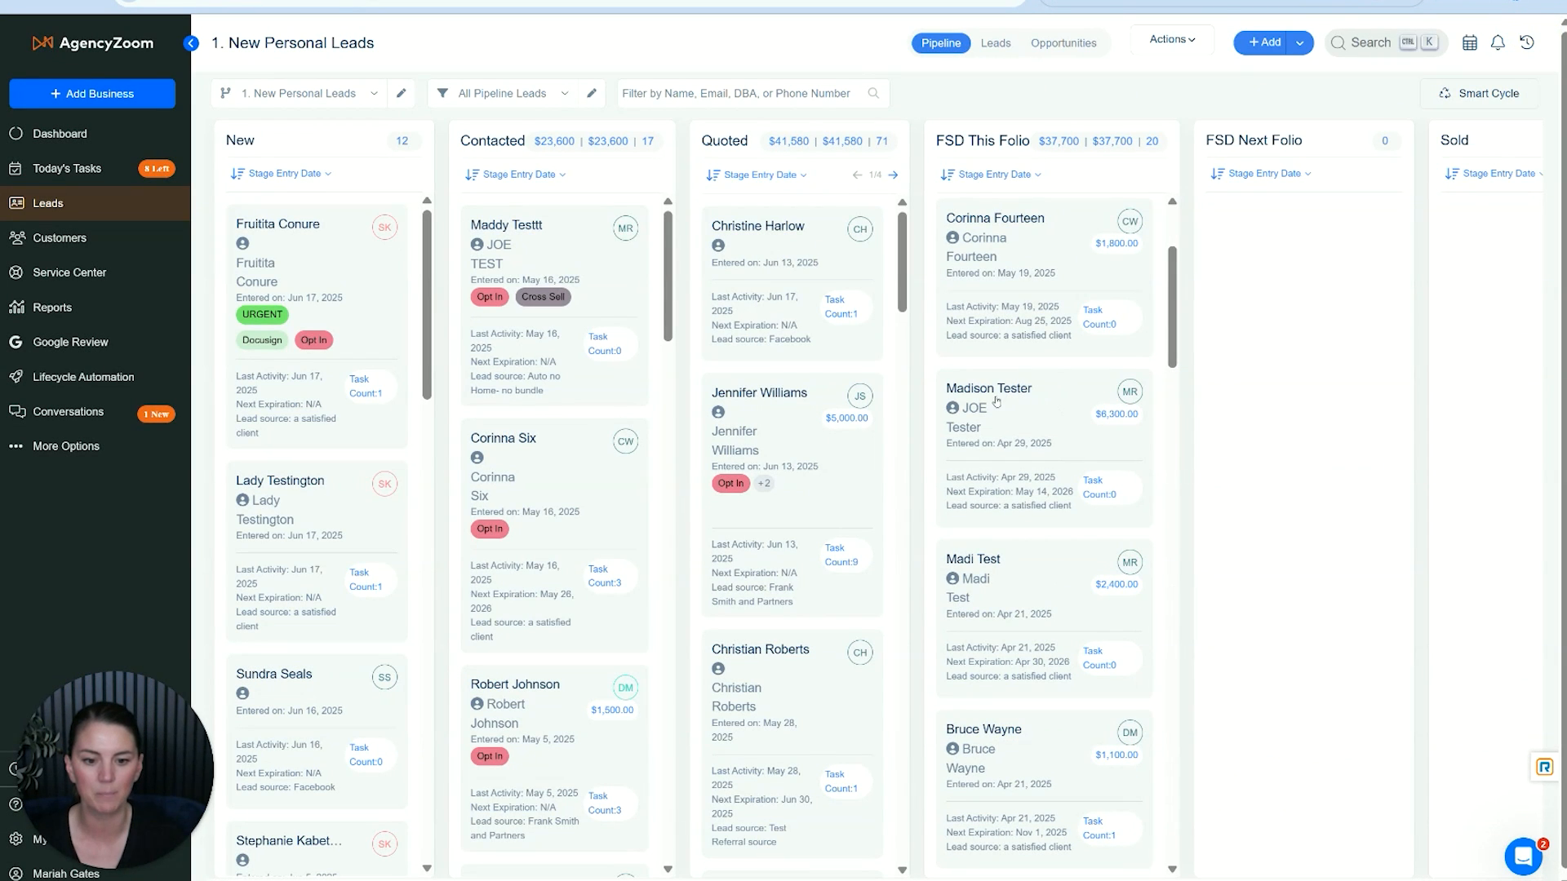
pyautogui.click(1131, 485)
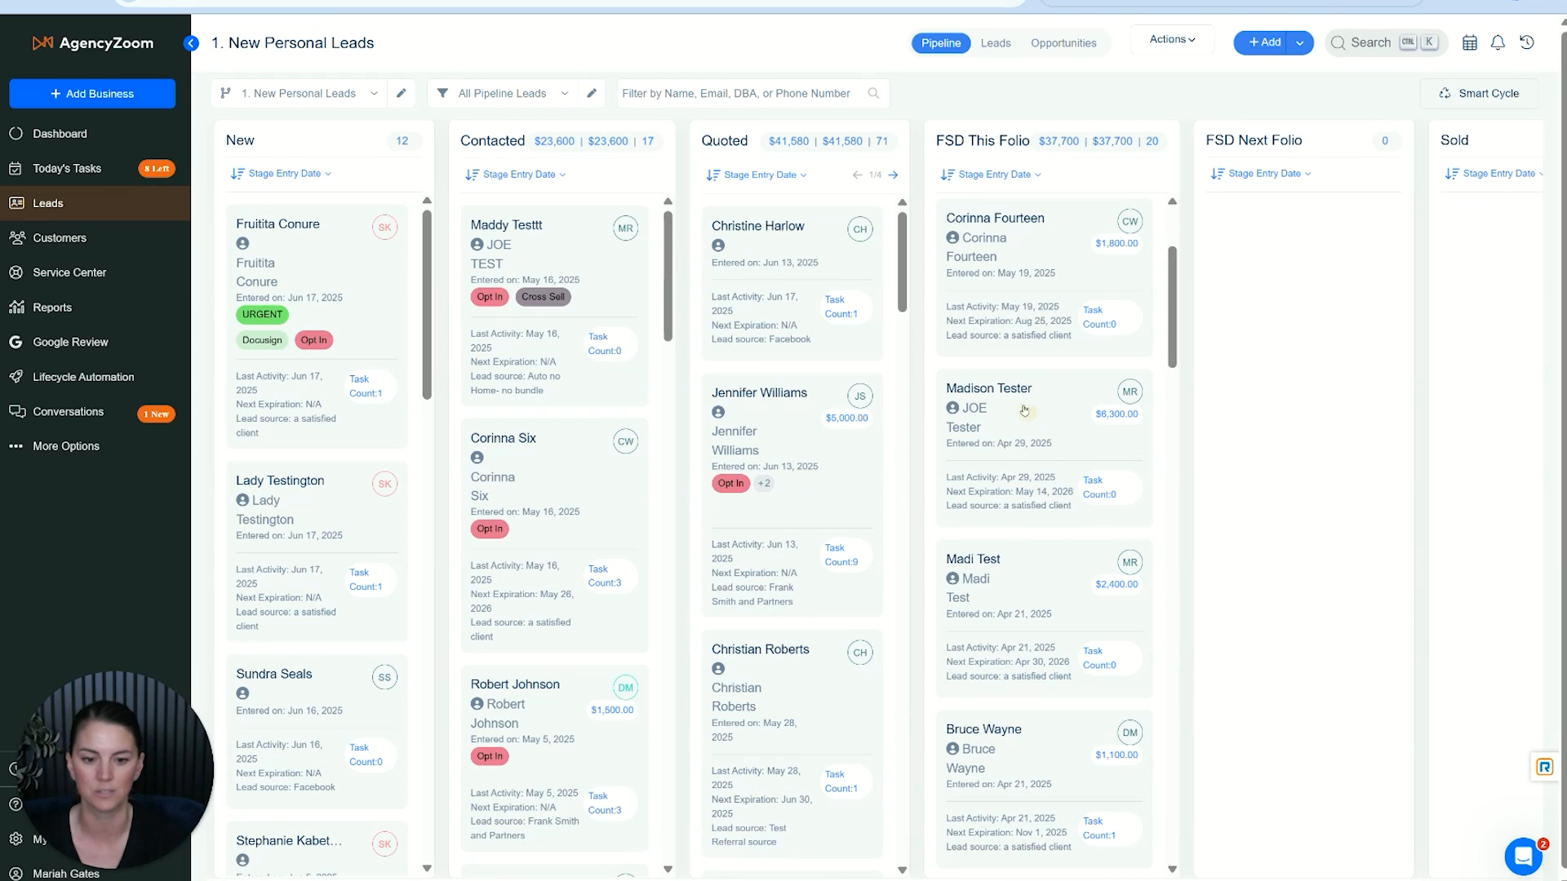
pyautogui.click(990, 395)
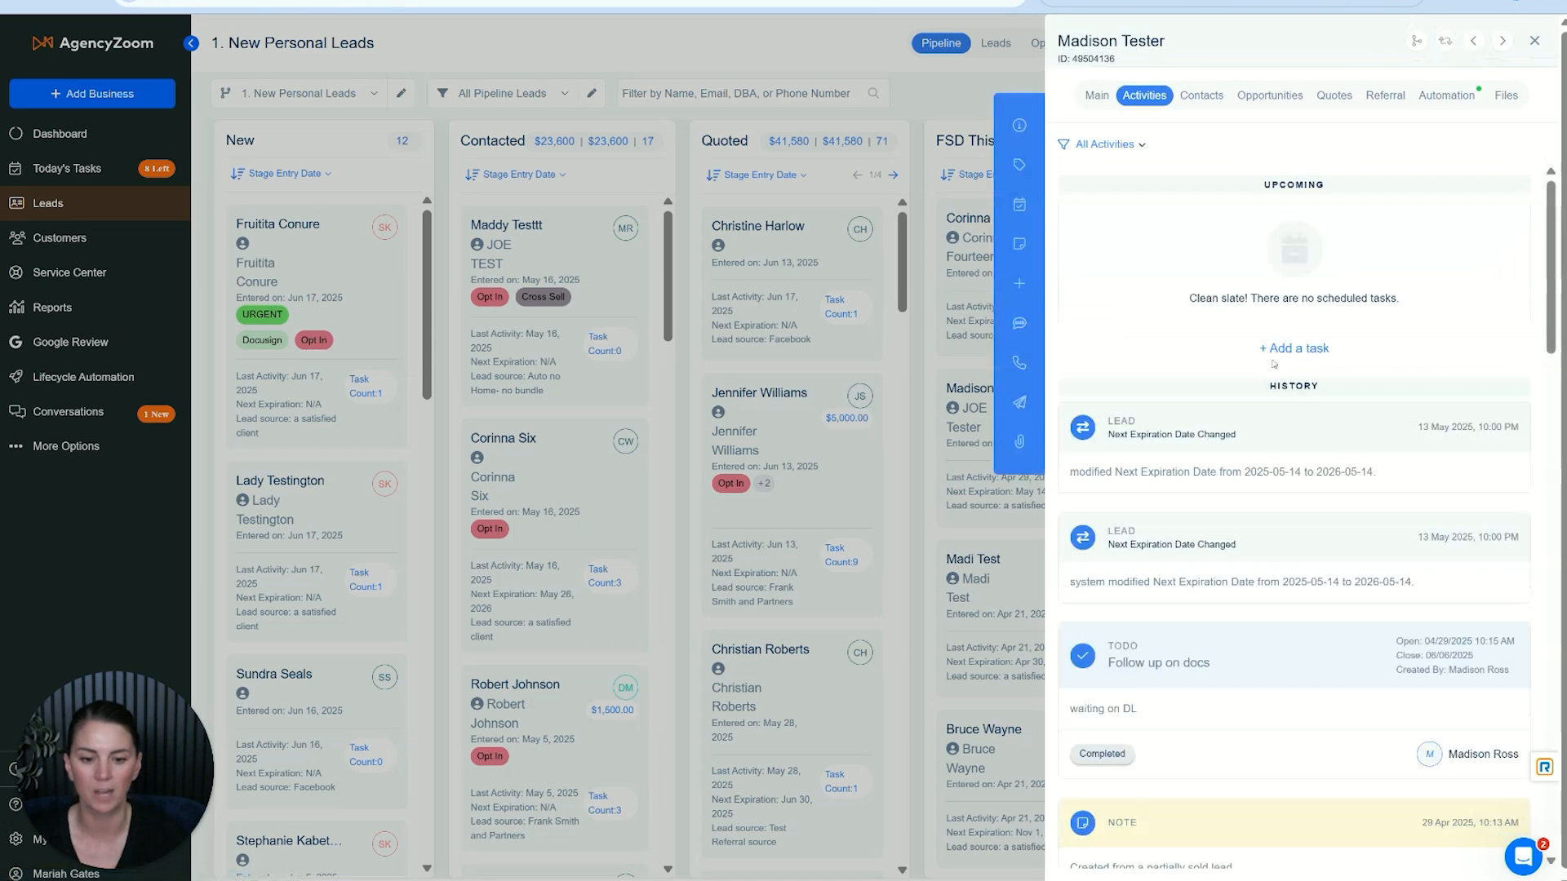
pyautogui.moveTo(1236, 200); pyautogui.dragTo(1411, 195)
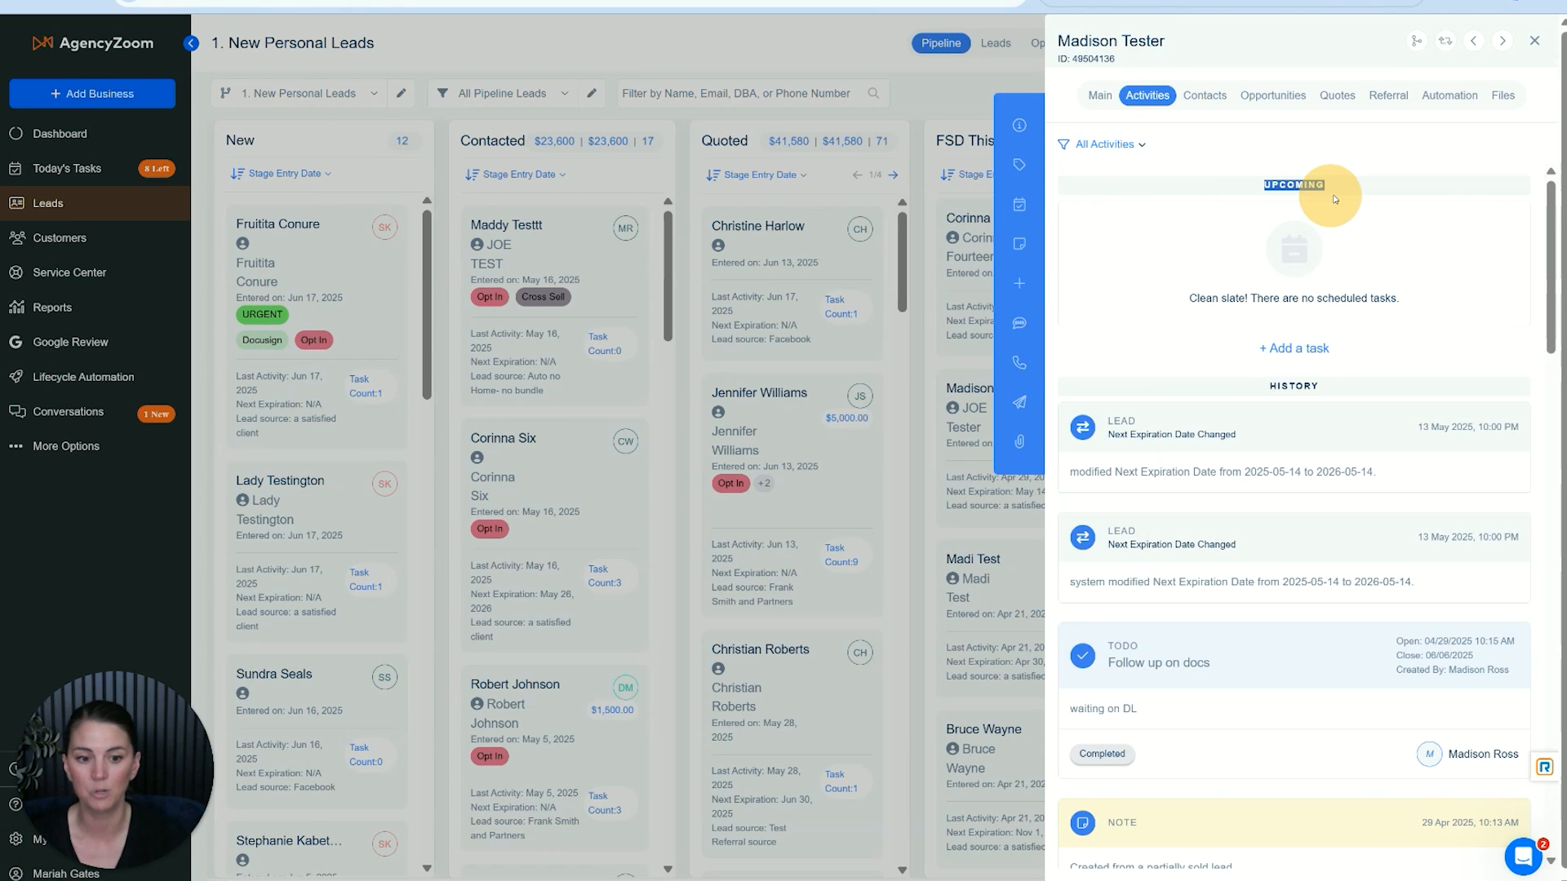
pyautogui.click(1392, 203)
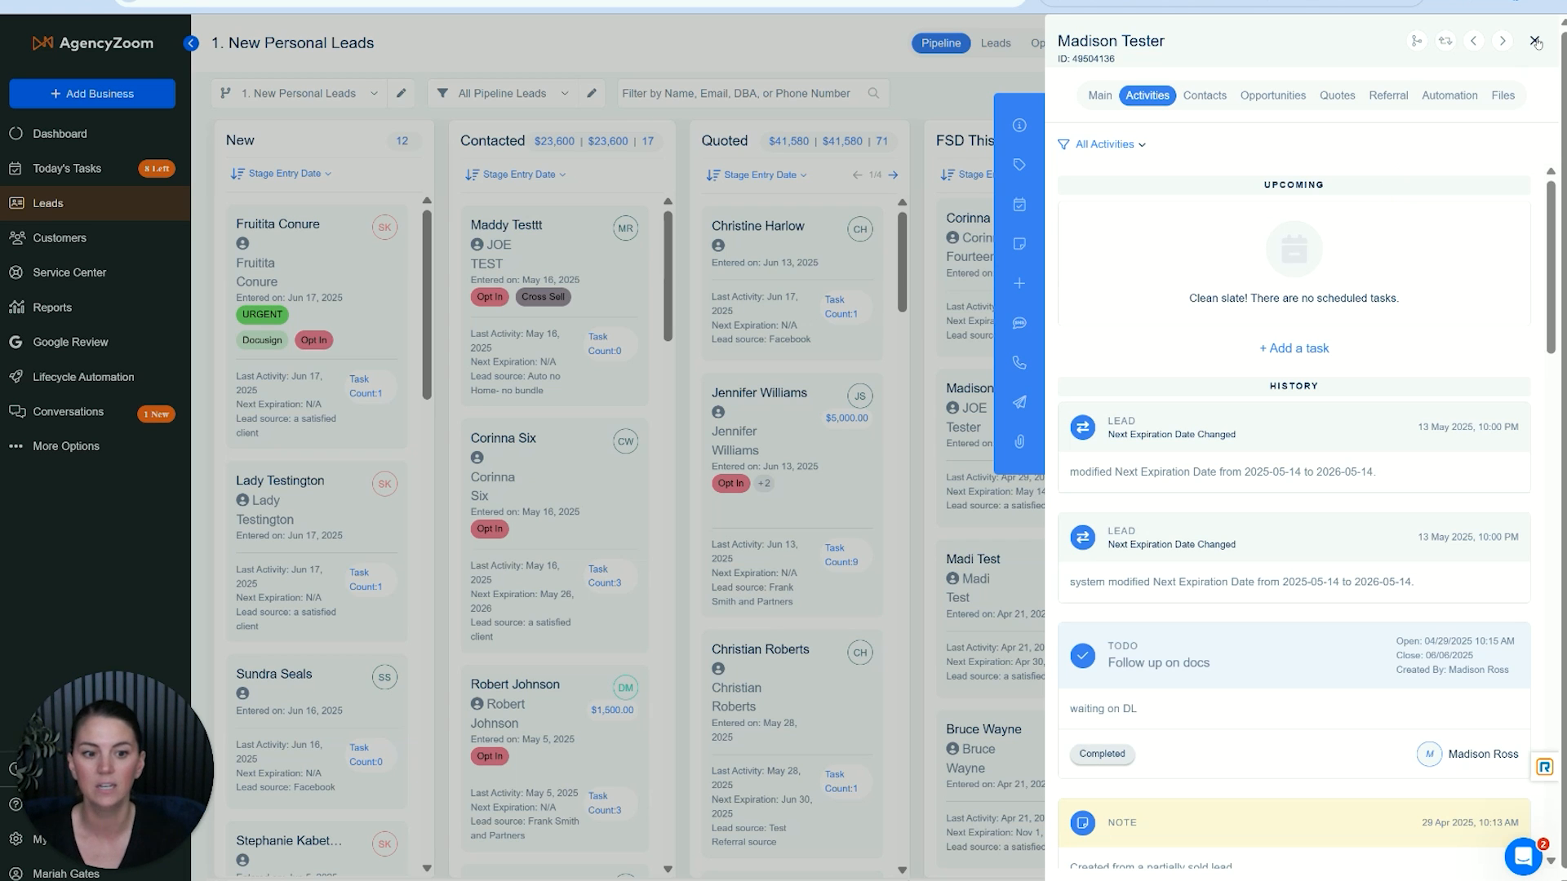
pyautogui.click(1535, 41)
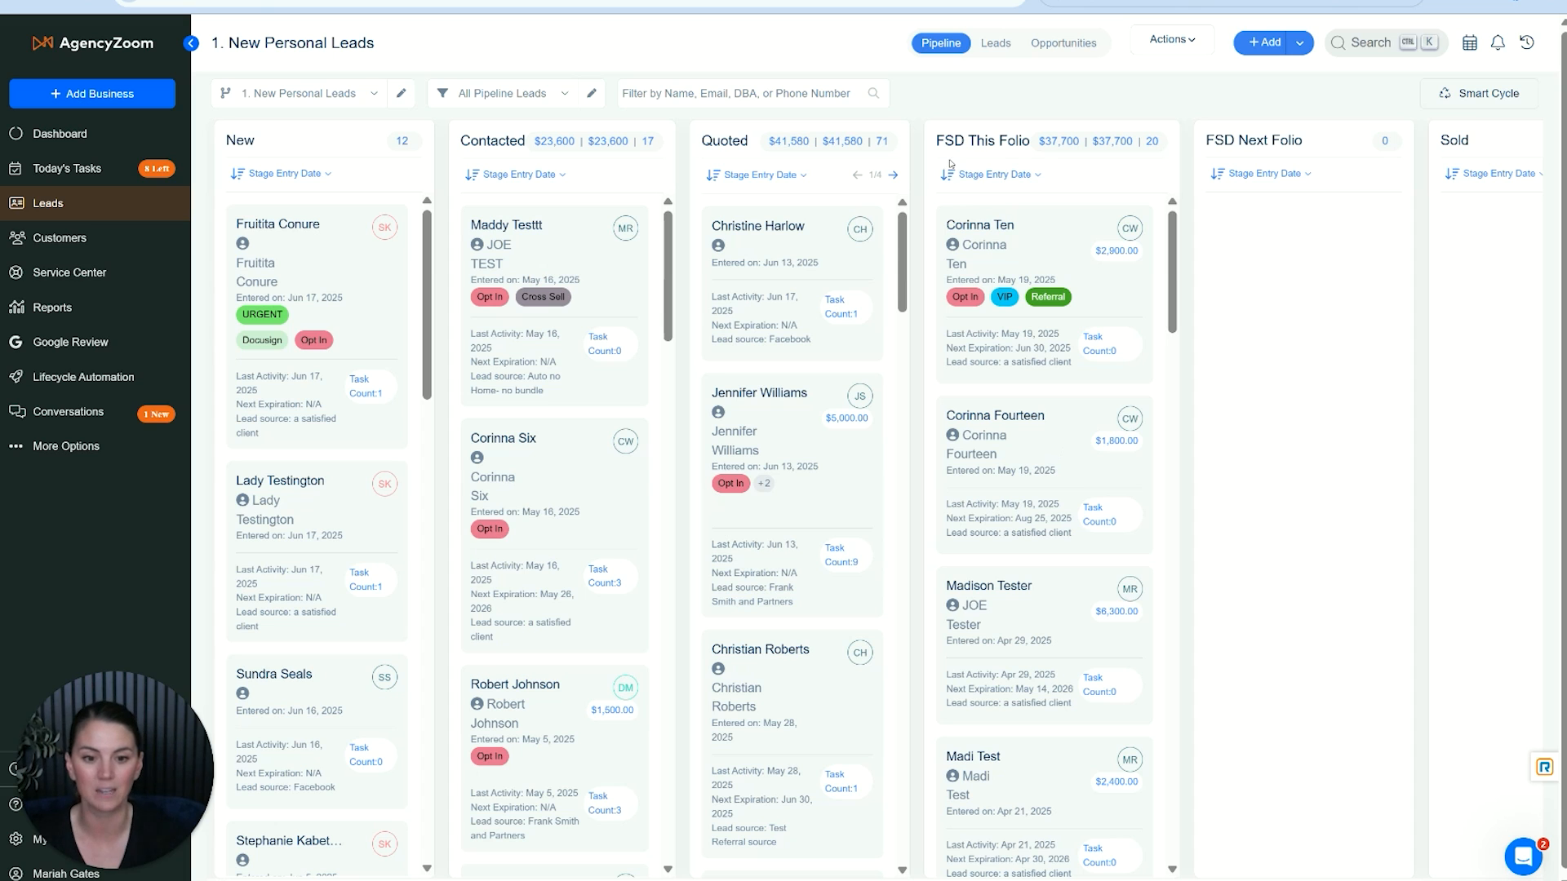
# - Open the card designer for the Service Center's 6. Missing Documents pipeline and add Due Date between Summary and Entered On
pyautogui.click(138, 279)
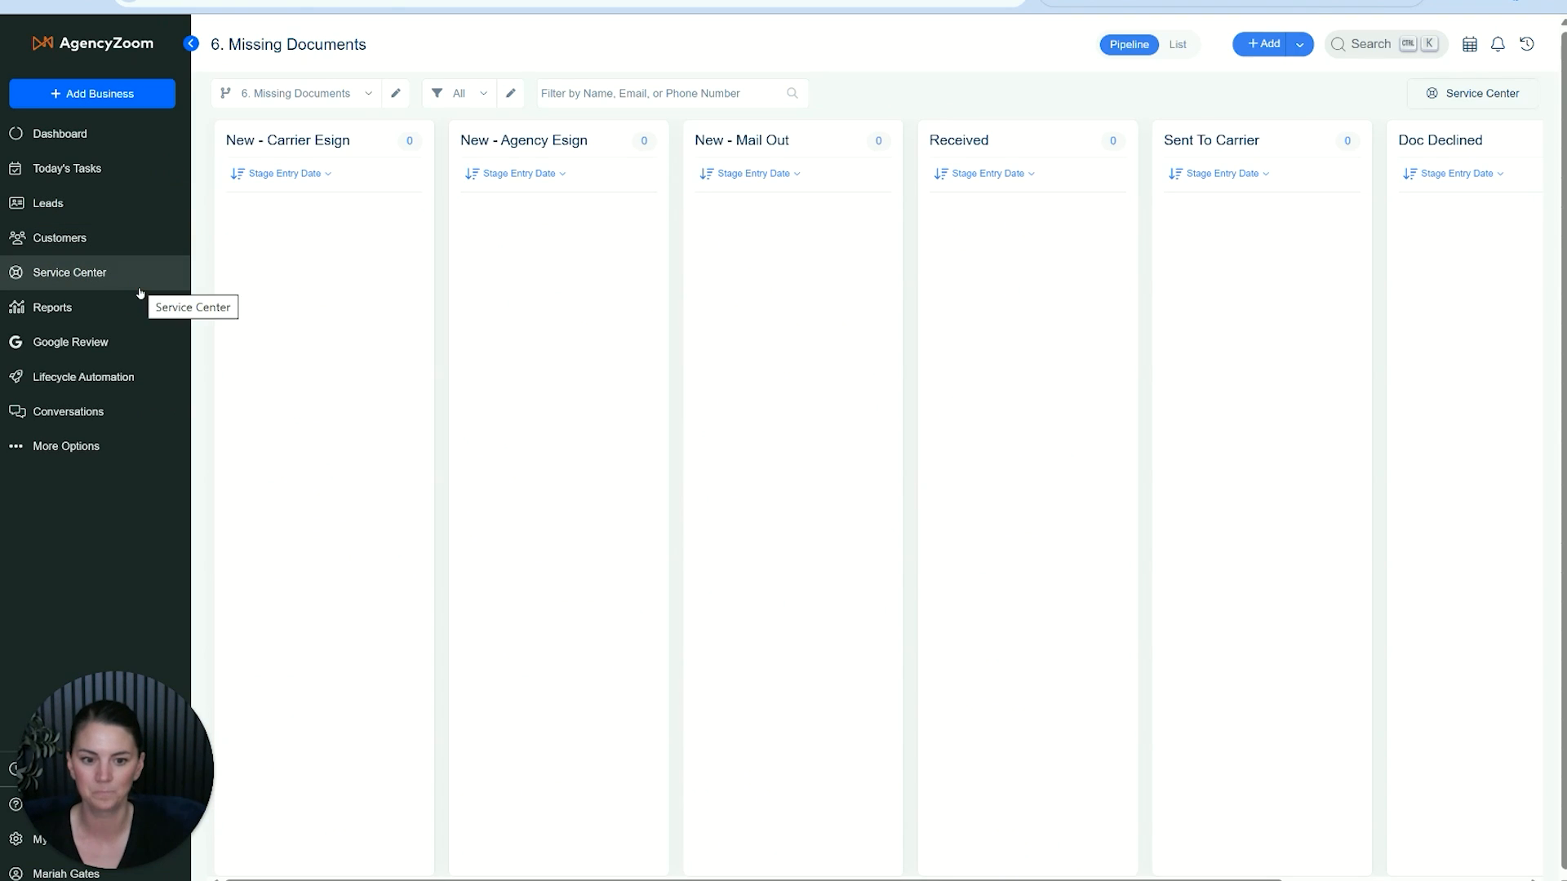
pyautogui.click(396, 96)
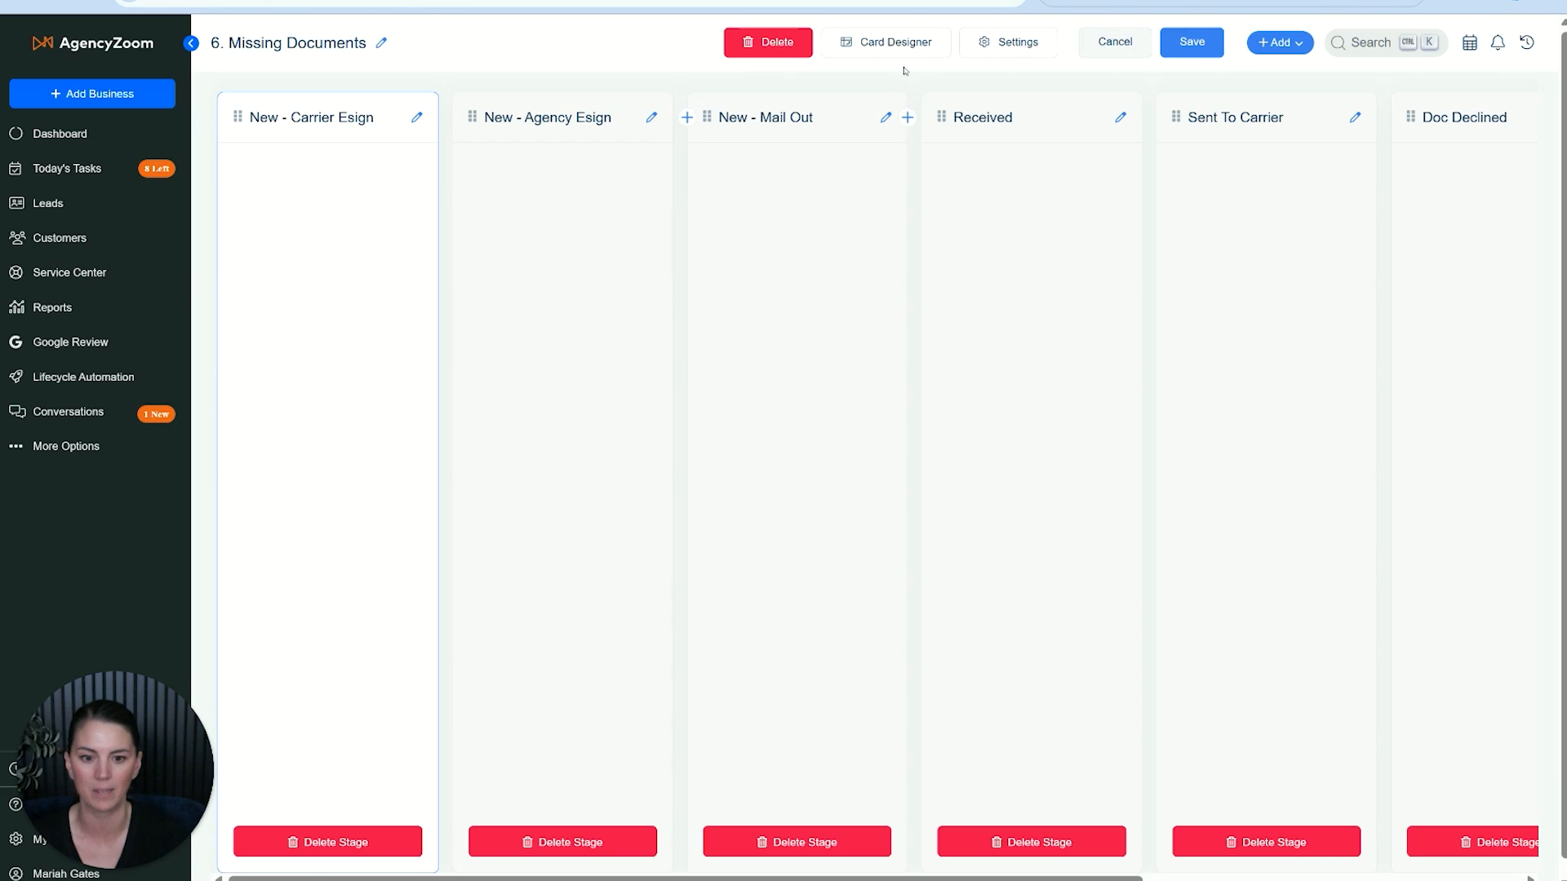
pyautogui.click(902, 45)
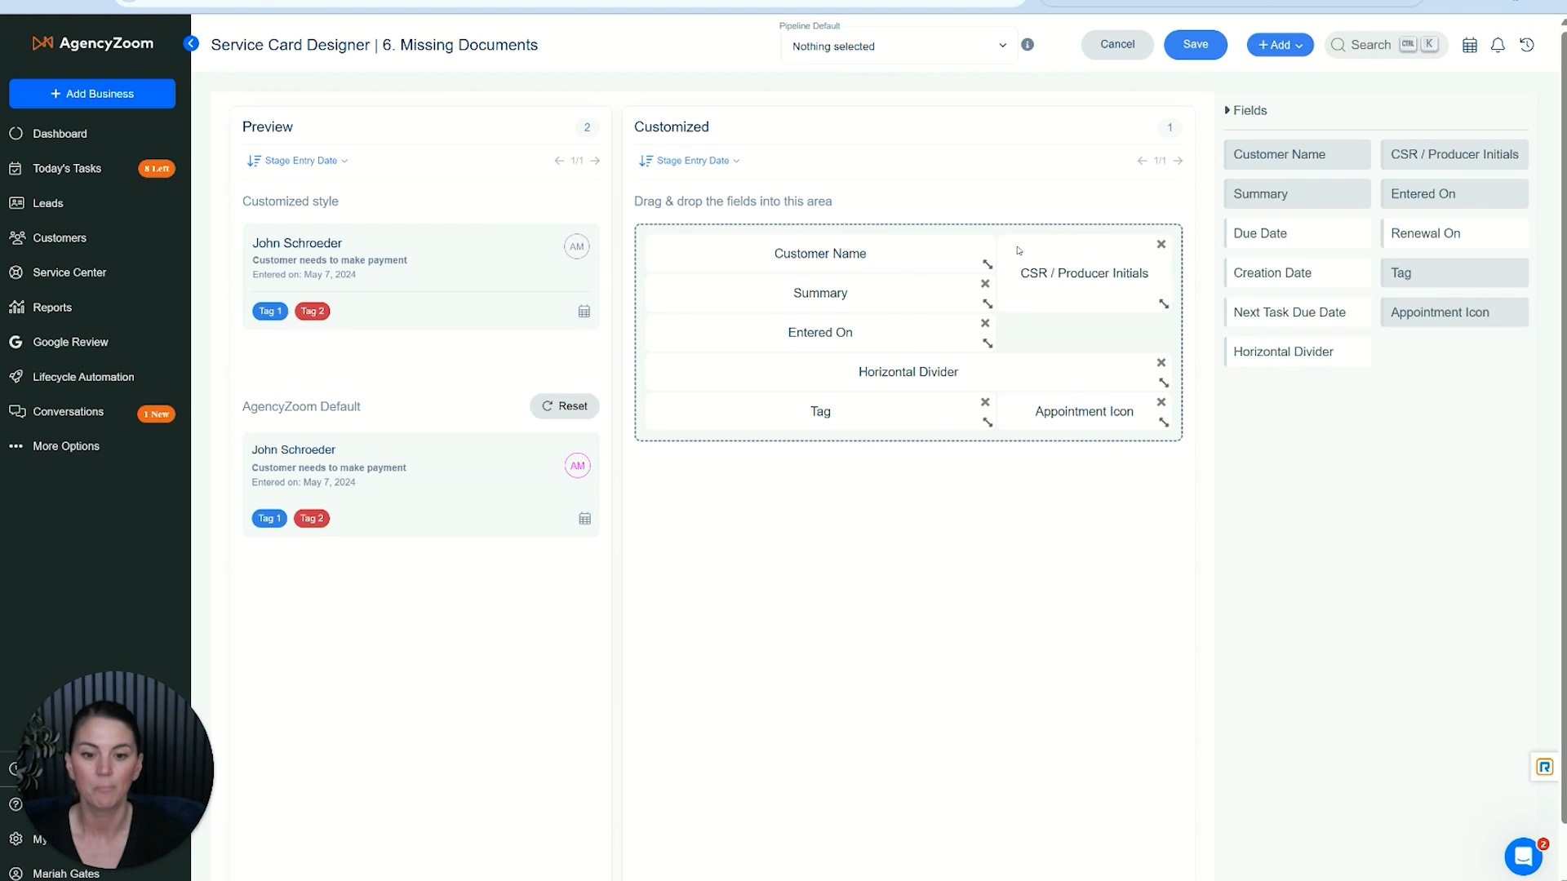
pyautogui.moveTo(1248, 235); pyautogui.dragTo(740, 336)
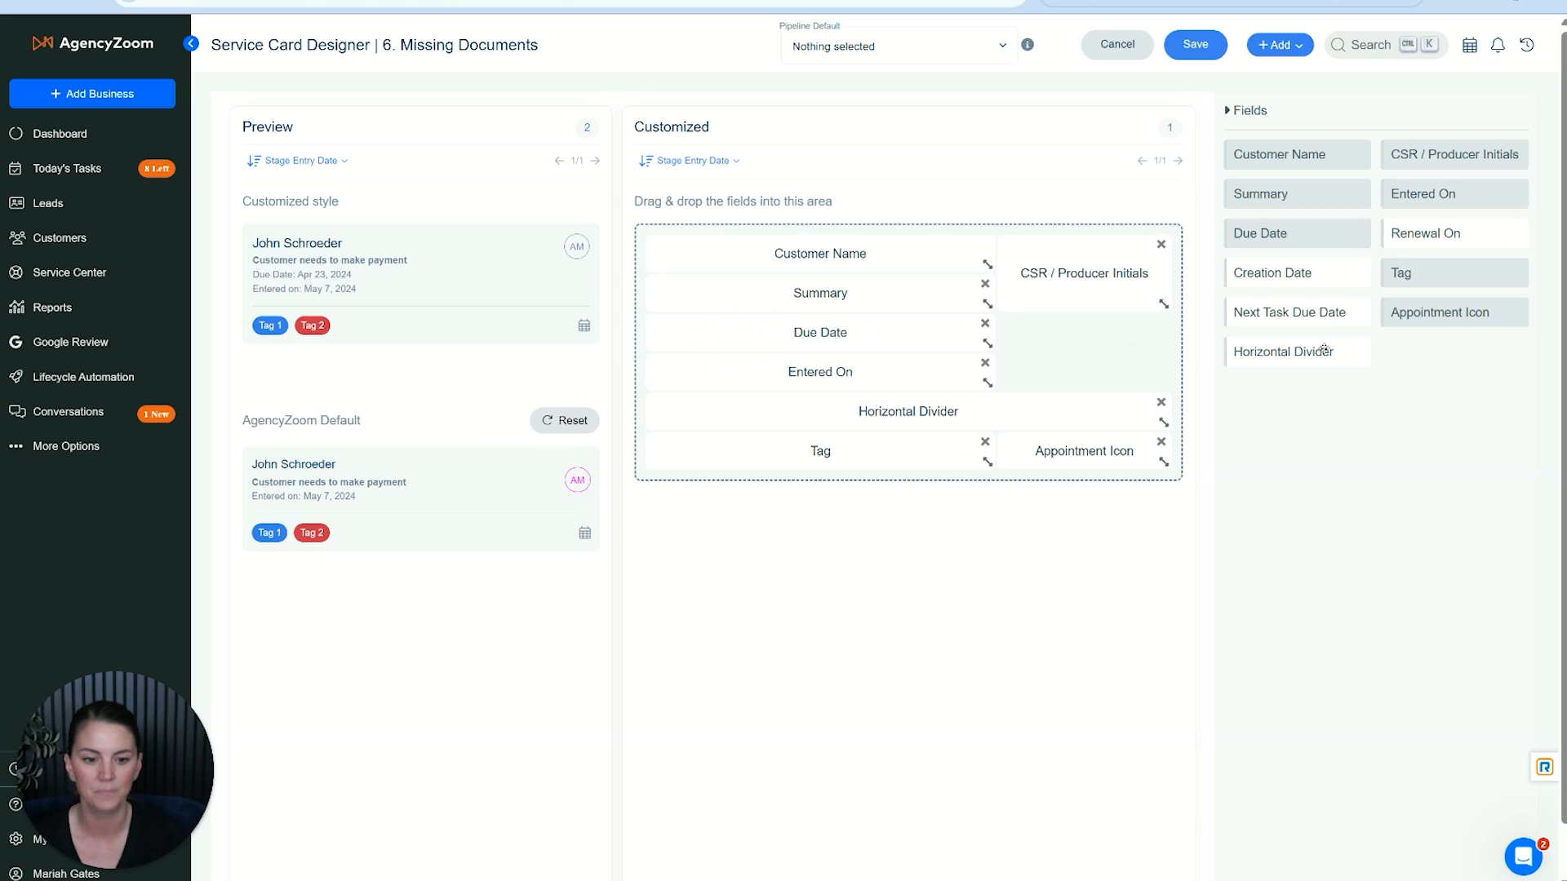
pyautogui.click(1307, 272)
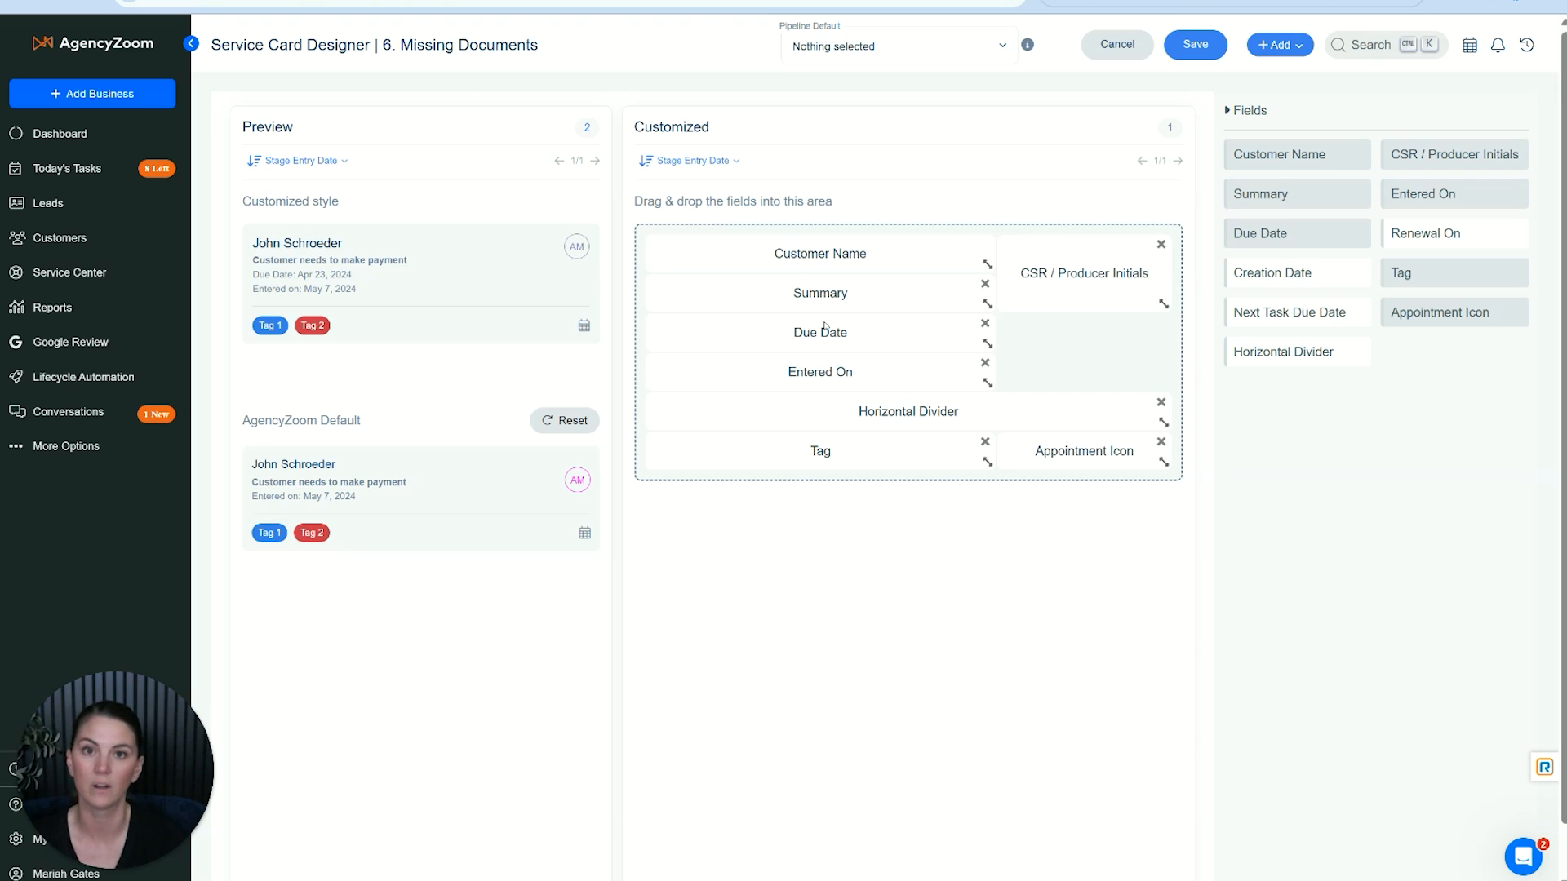
# - Set 6. Missing Documents as the pipeline default for the service card layout and save the layout
pyautogui.click(946, 47)
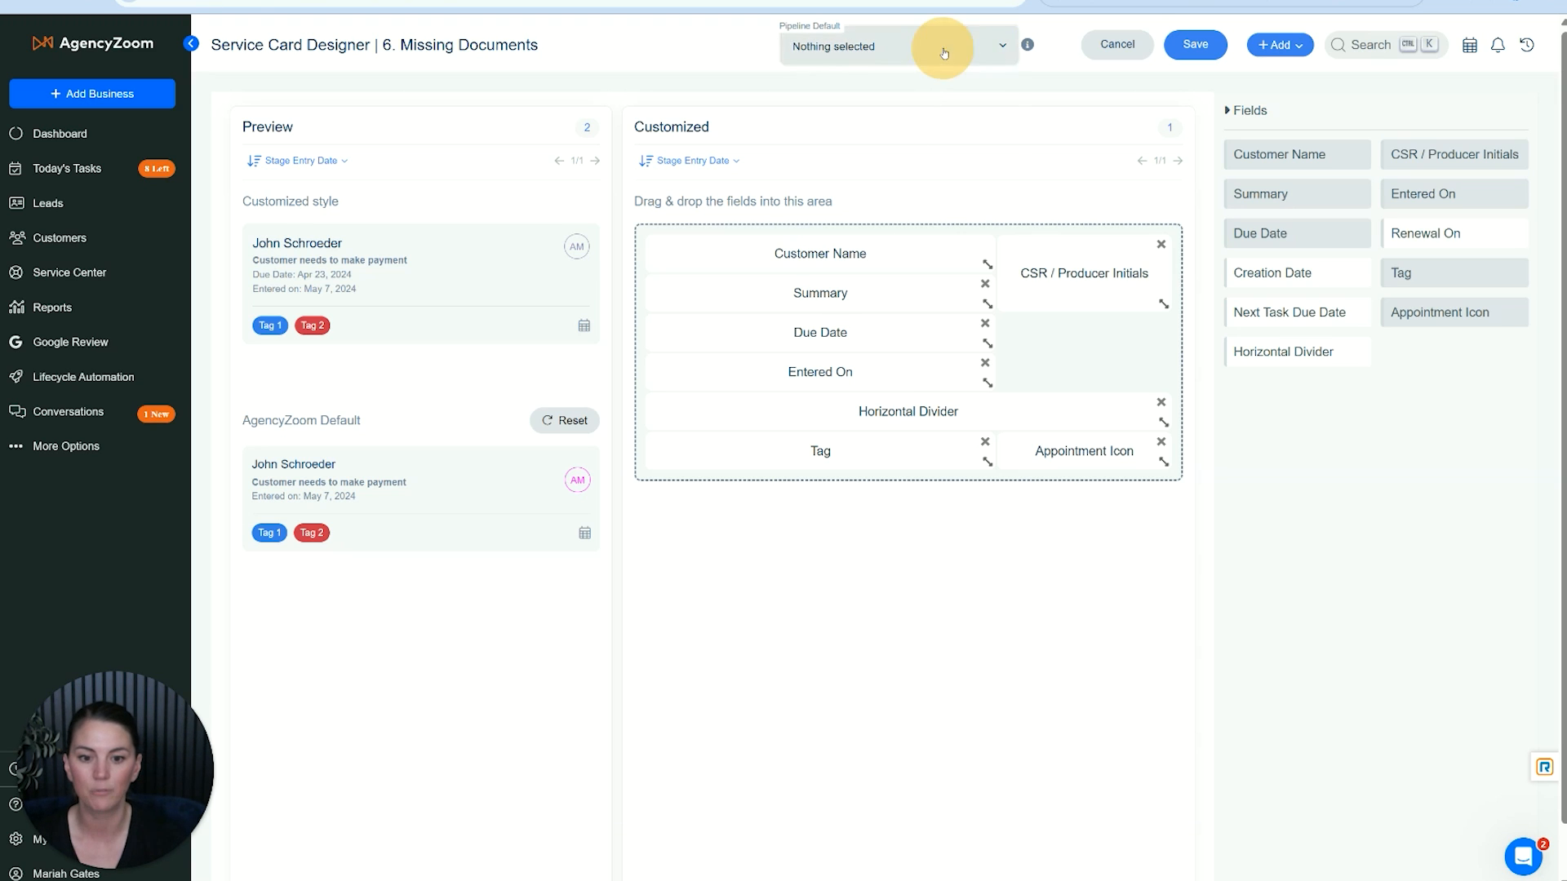
pyautogui.click(862, 127)
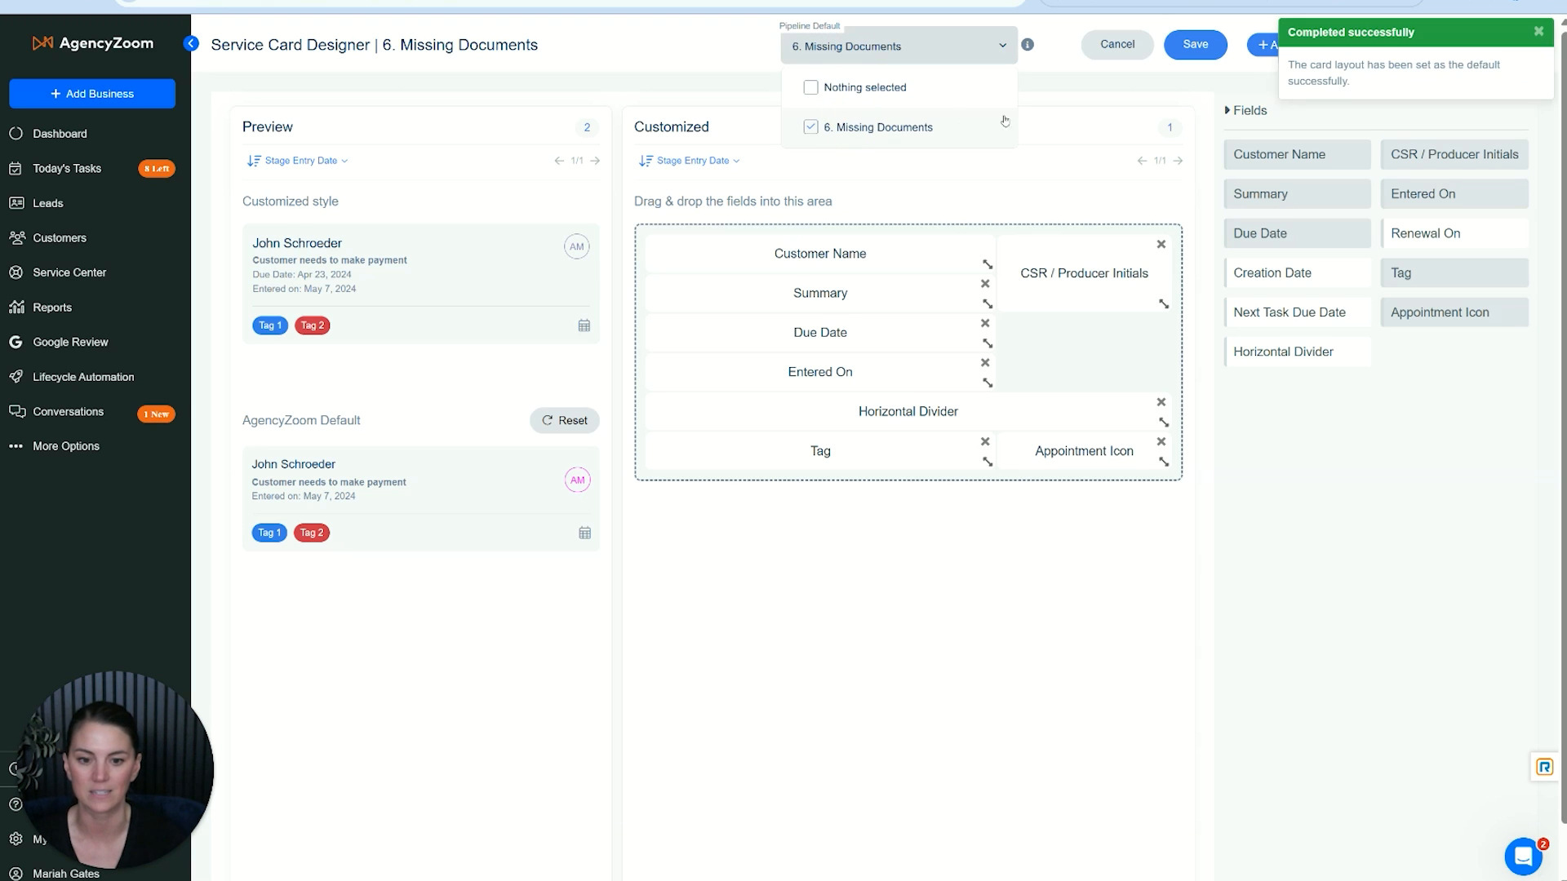
pyautogui.click(1209, 55)
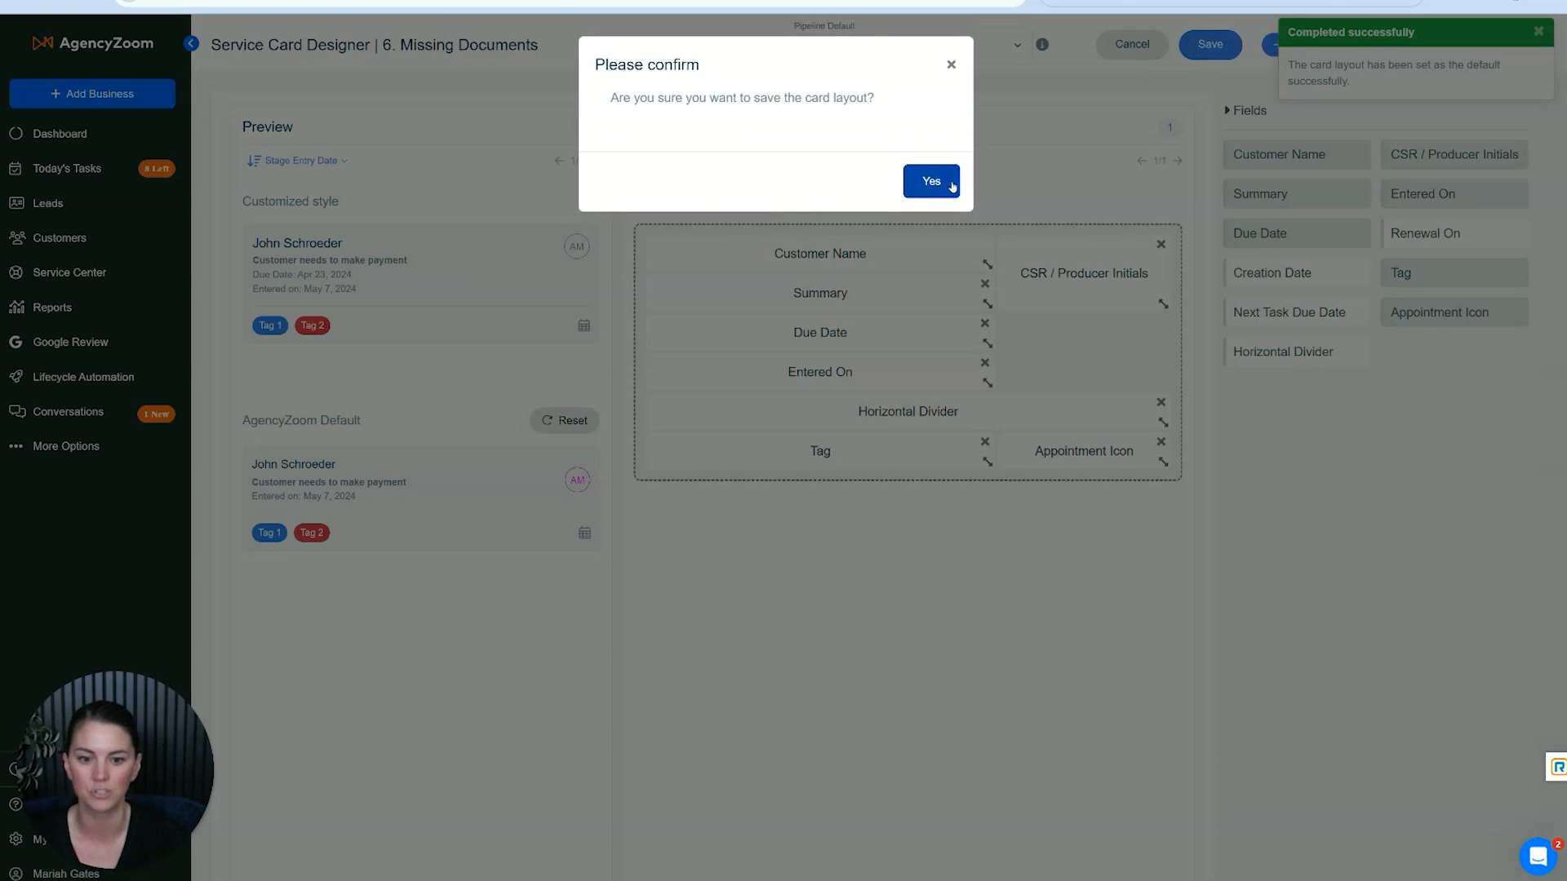
pyautogui.click(950, 184)
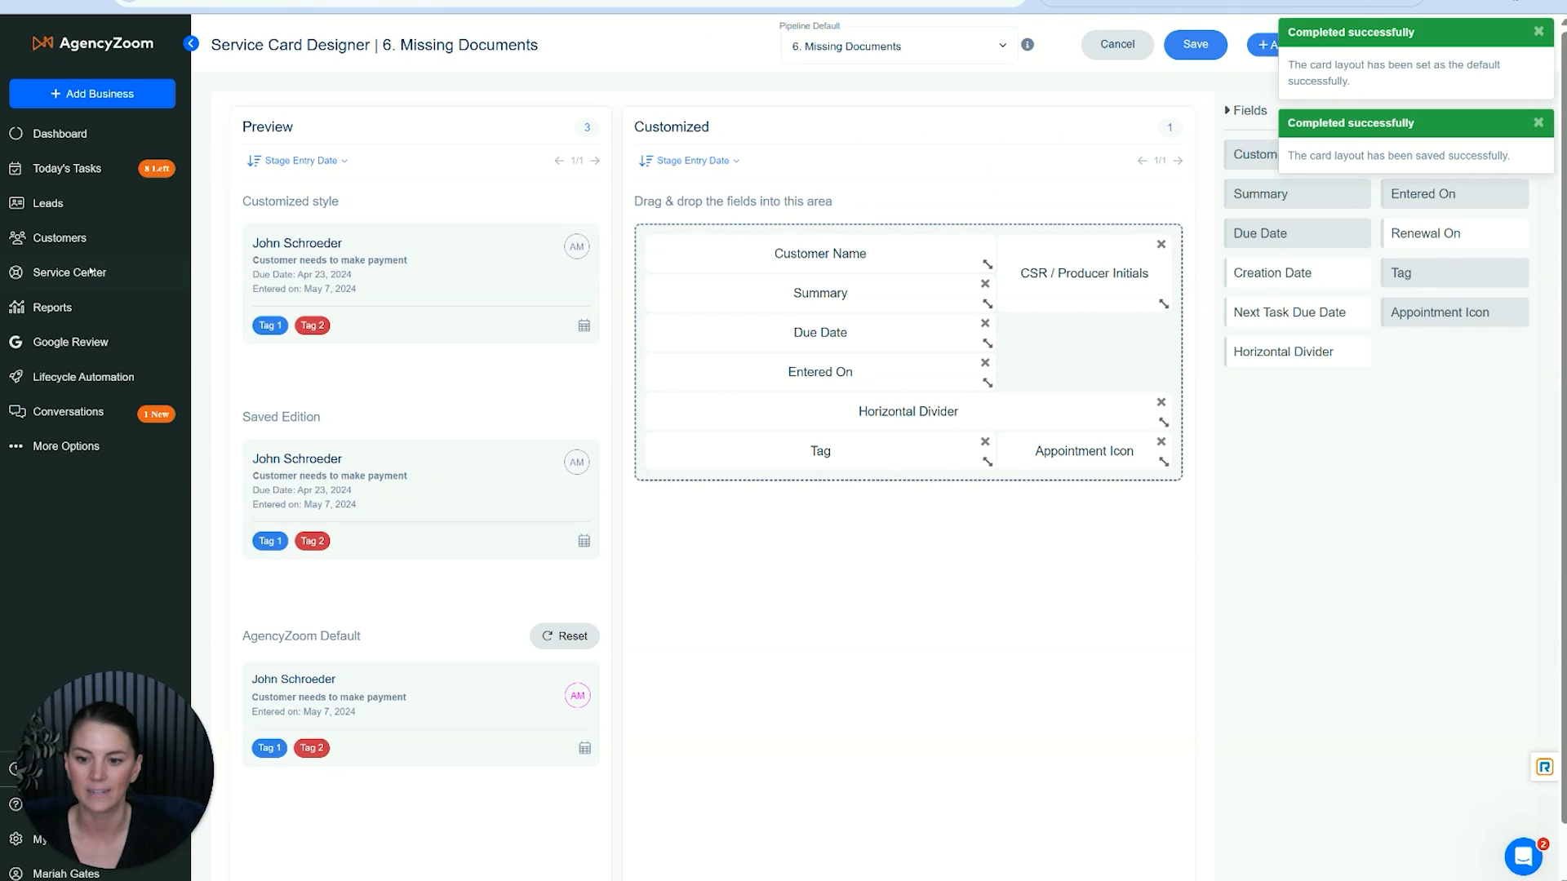
# - Return to the Missing Documents pipeline, review the activities of the service request in the Received stage, and close it
pyautogui.click(99, 272)
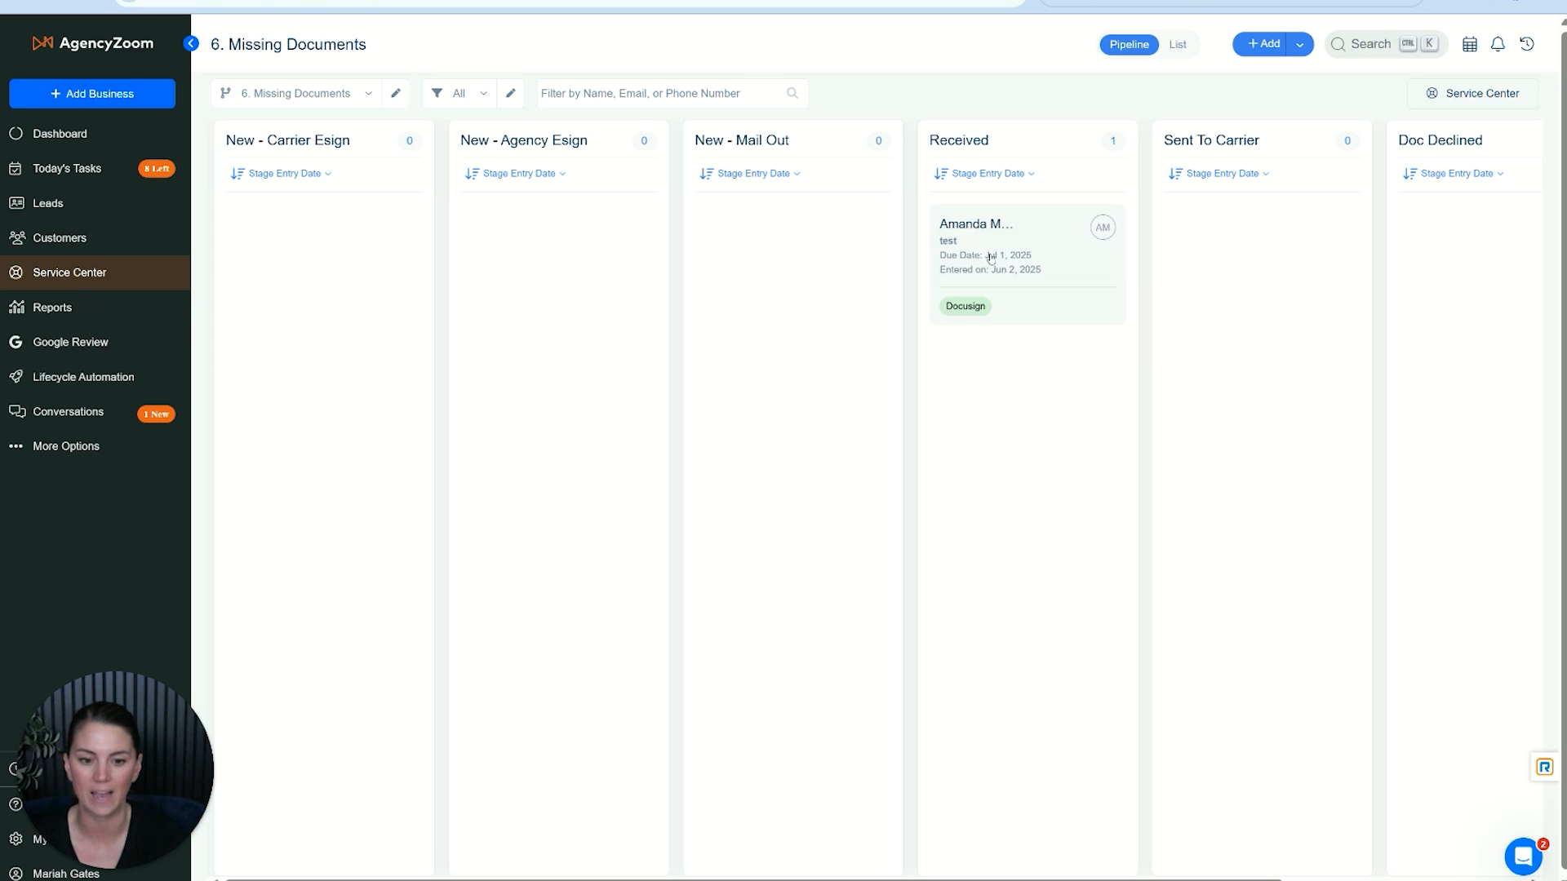
pyautogui.click(994, 226)
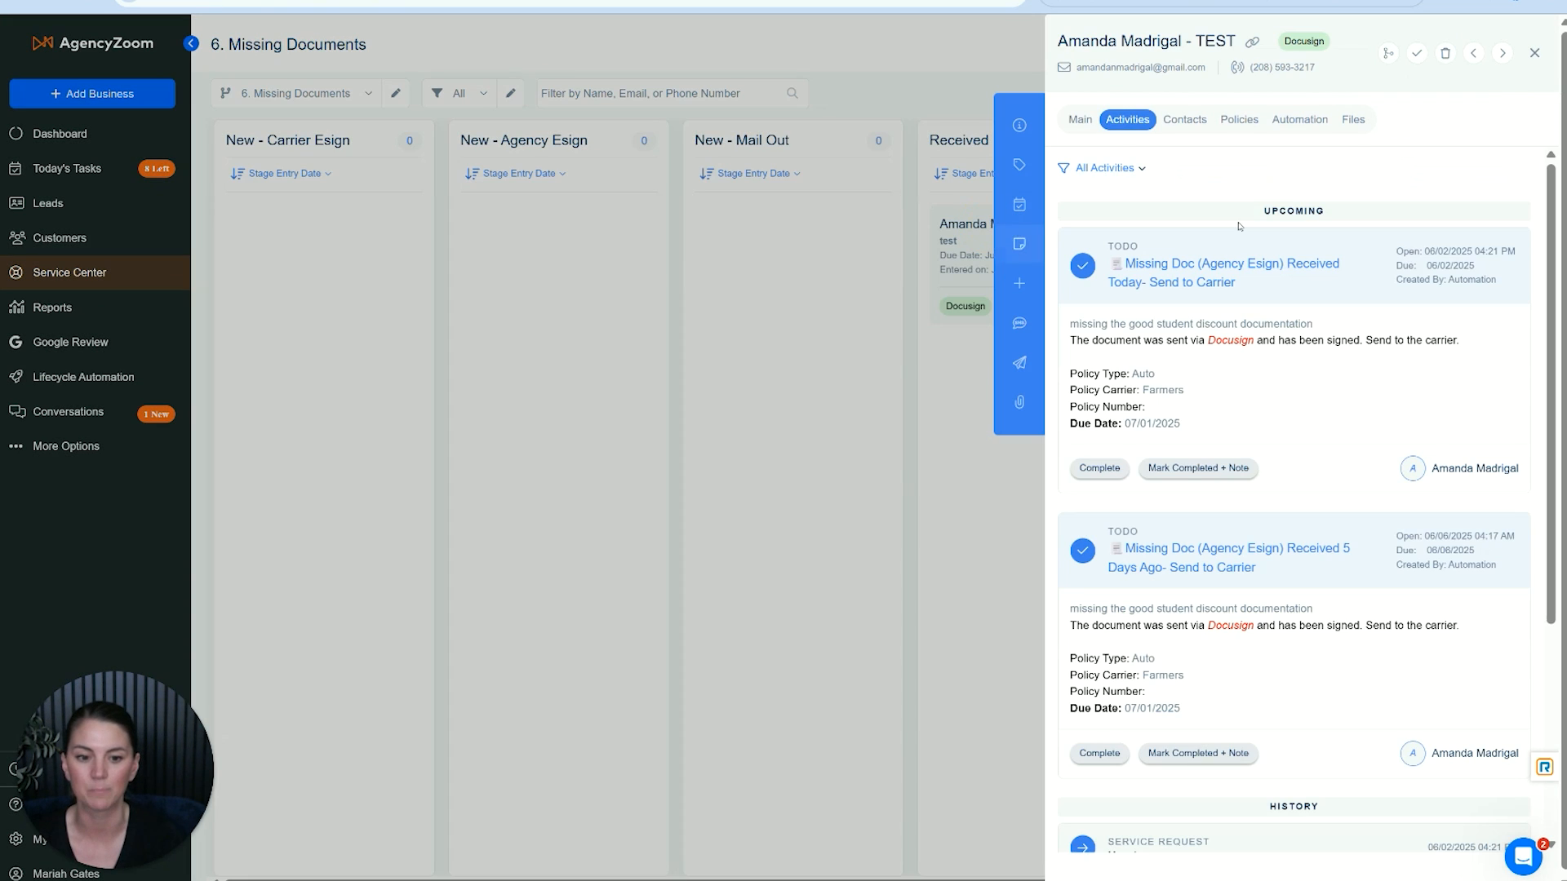
pyautogui.click(1532, 54)
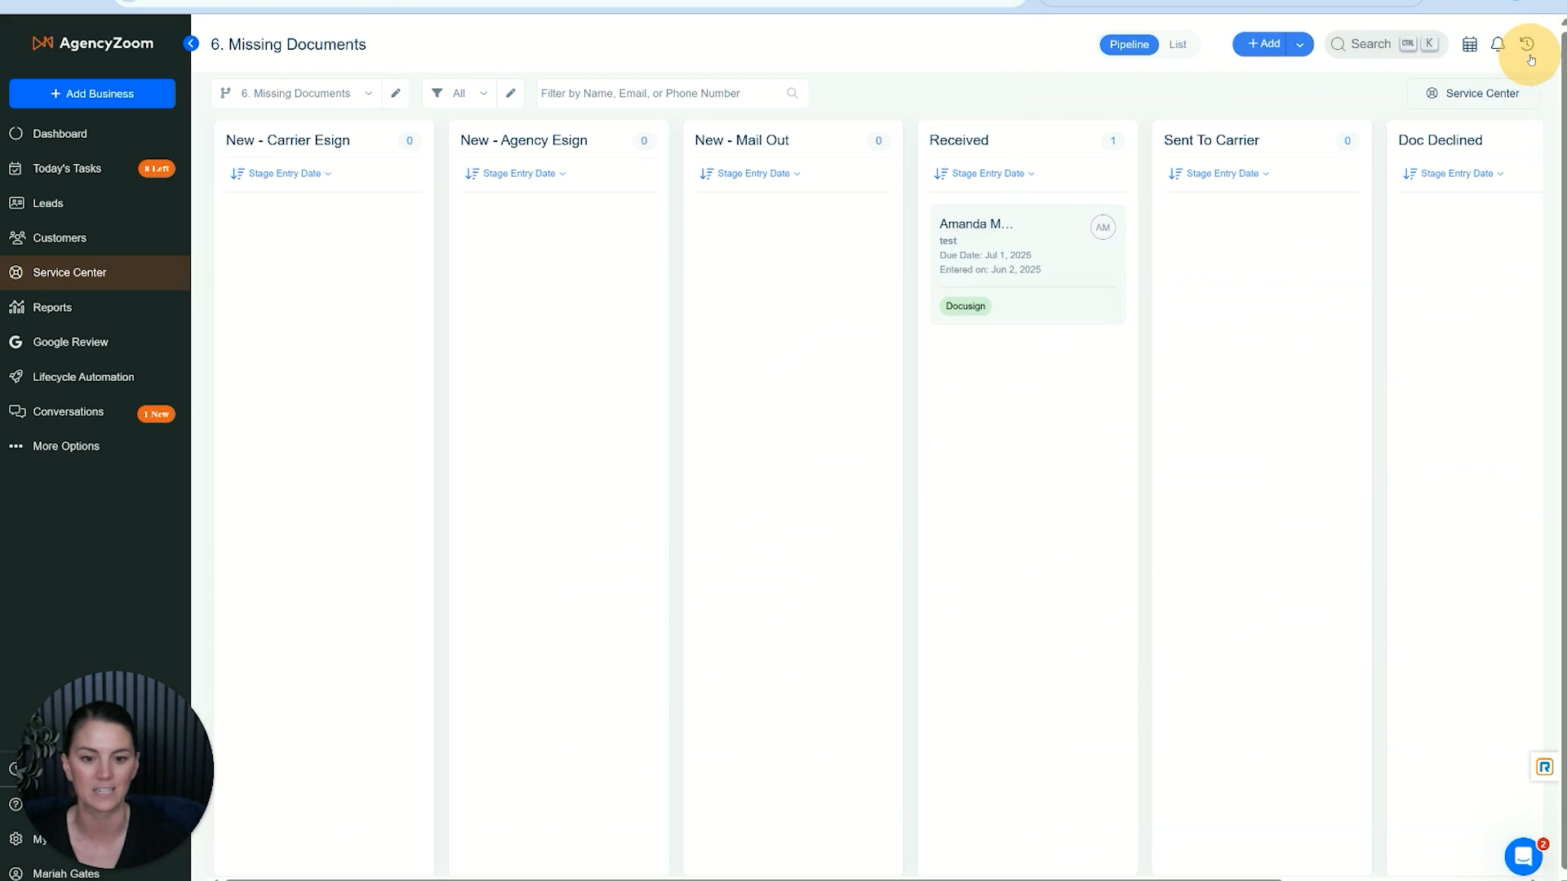